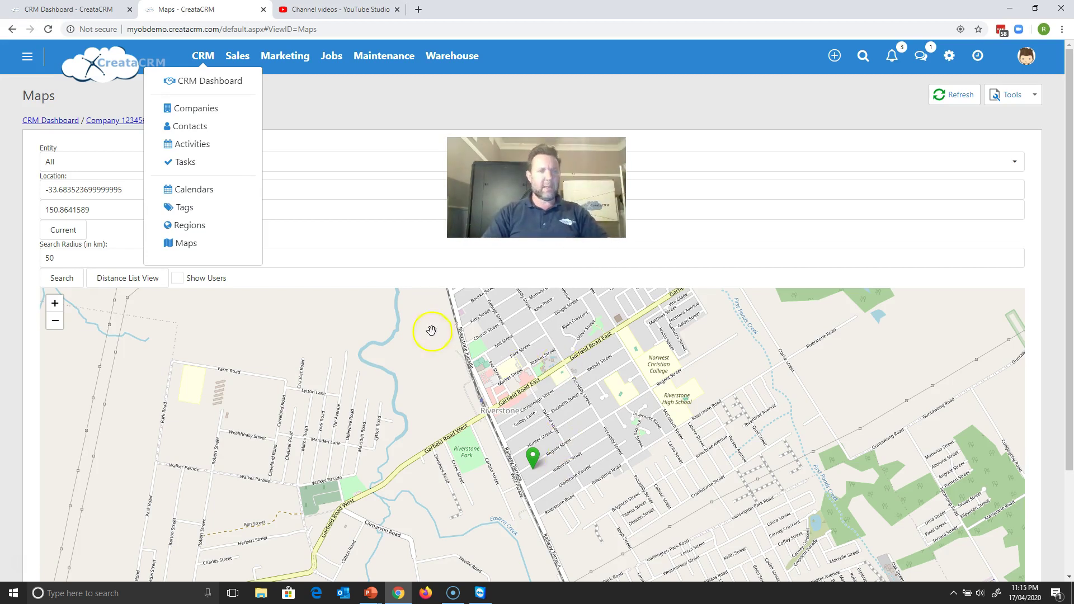
- Dismiss the CRM pages list to reveal the Maps page with its 50 km radius and Riverstone pin
{"action": "left_click", "coordinate": [414, 127]}
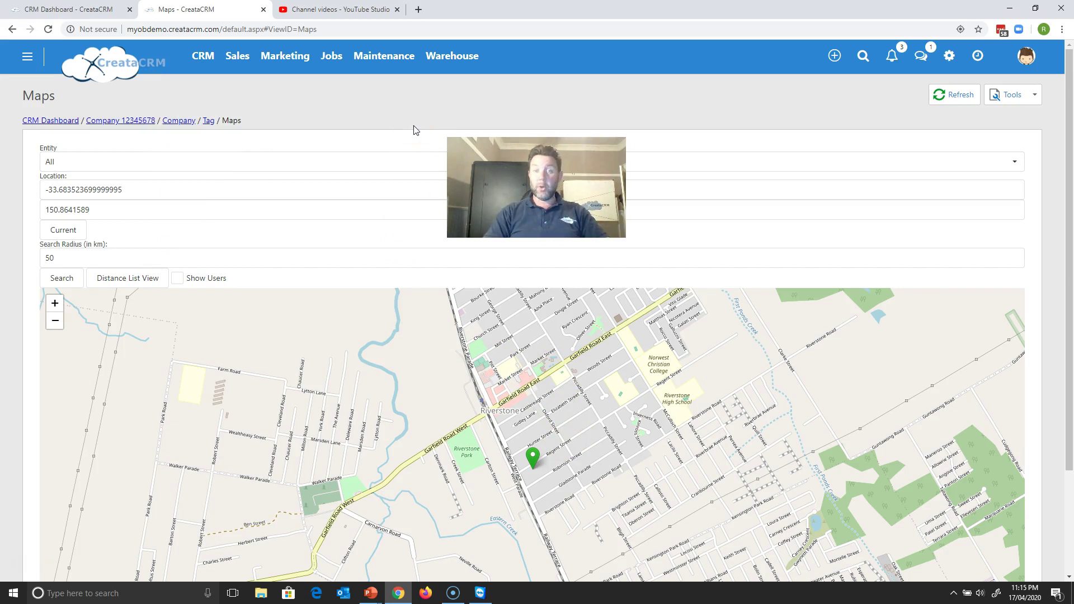
{"action": "left_click", "coordinate": [247, 57]}
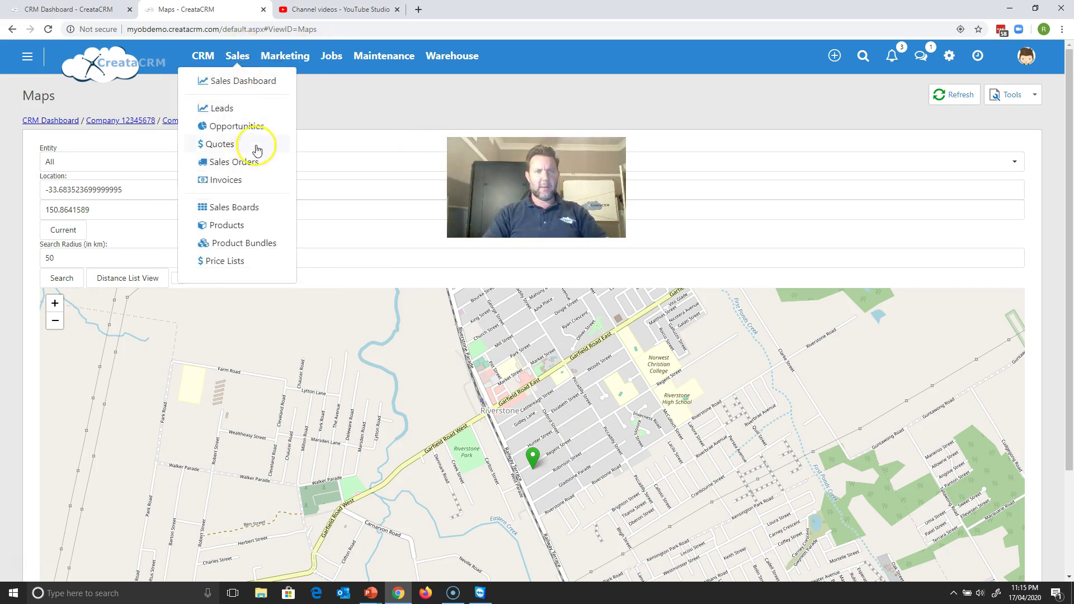
{"action": "left_click", "coordinate": [203, 58]}
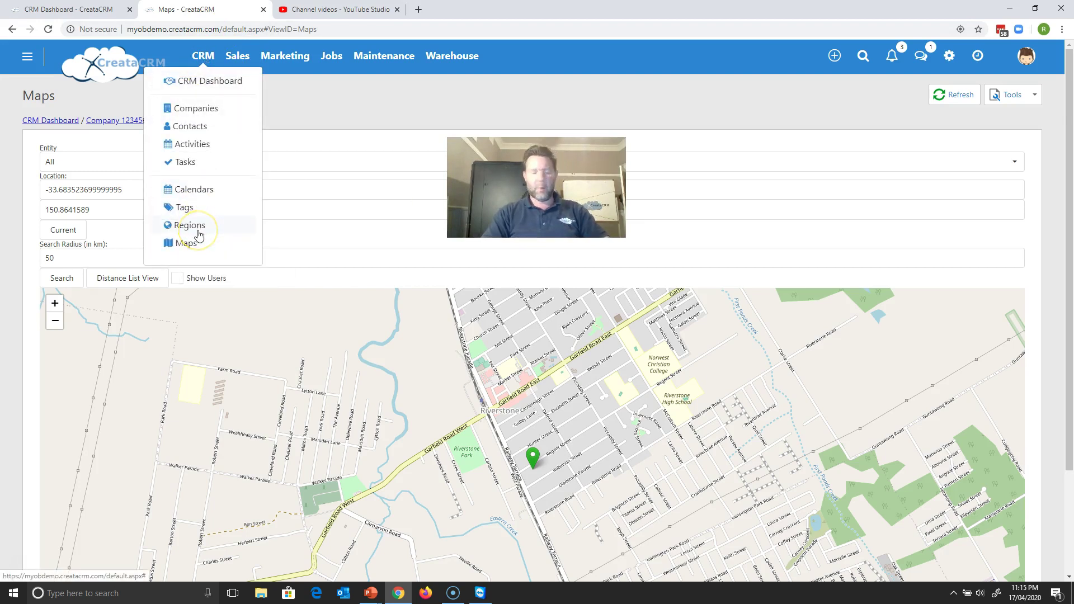
{"action": "left_click", "coordinate": [370, 106]}
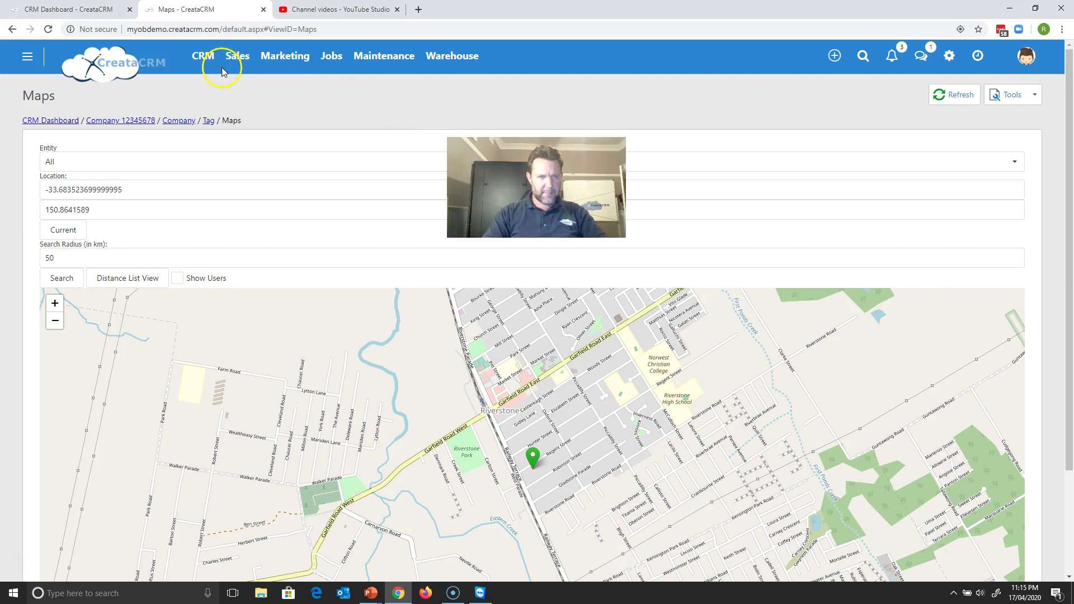
{"action": "left_click", "coordinate": [179, 120]}
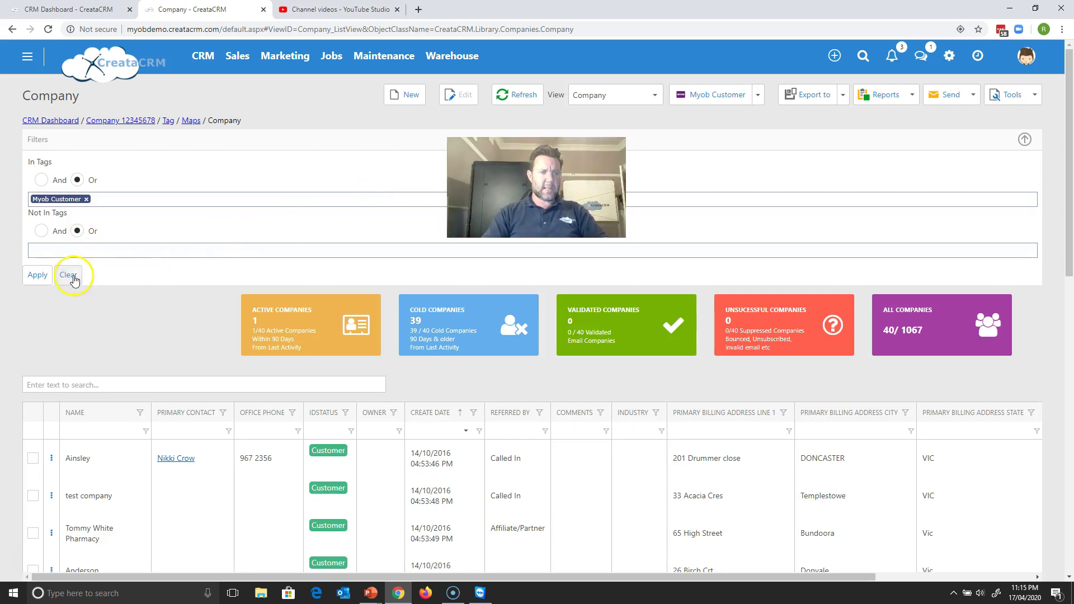
- Clear the Myob Customer tag filter so the company list shows all 1067 companies
{"action": "left_click", "coordinate": [72, 276]}
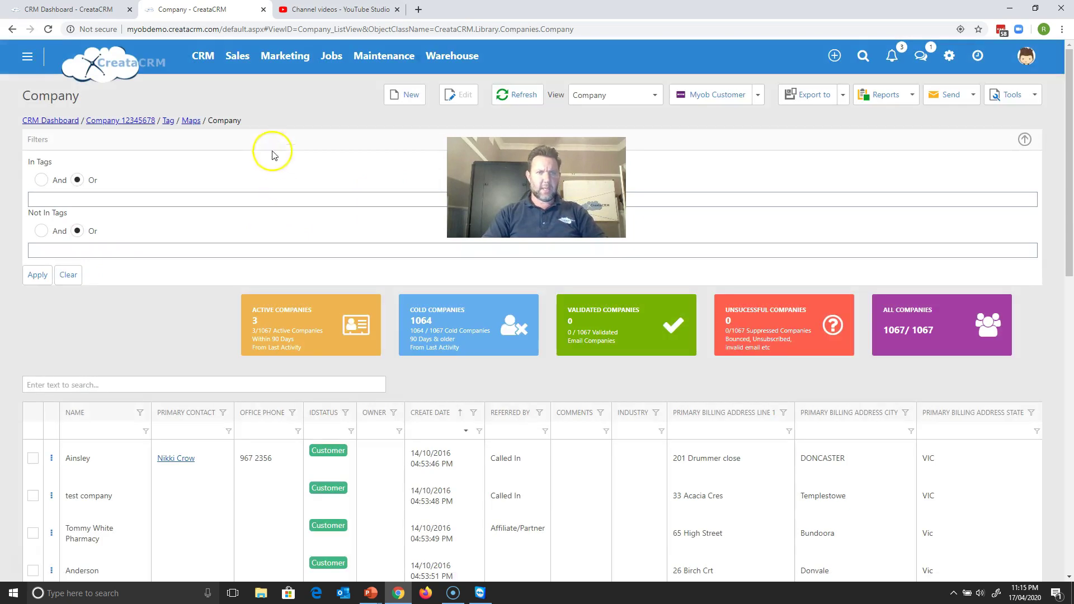
{"action": "left_click", "coordinate": [212, 65]}
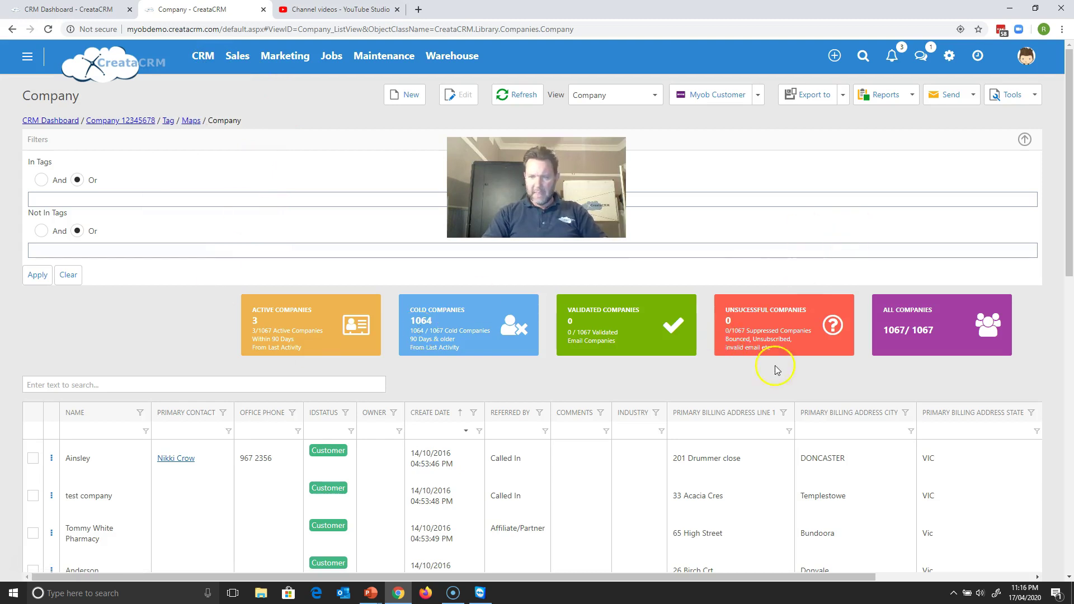
{"action": "left_click_drag", "start_coordinate": [1071, 150], "coordinate": [1052, 123]}
{"action": "left_click", "coordinate": [1013, 97]}
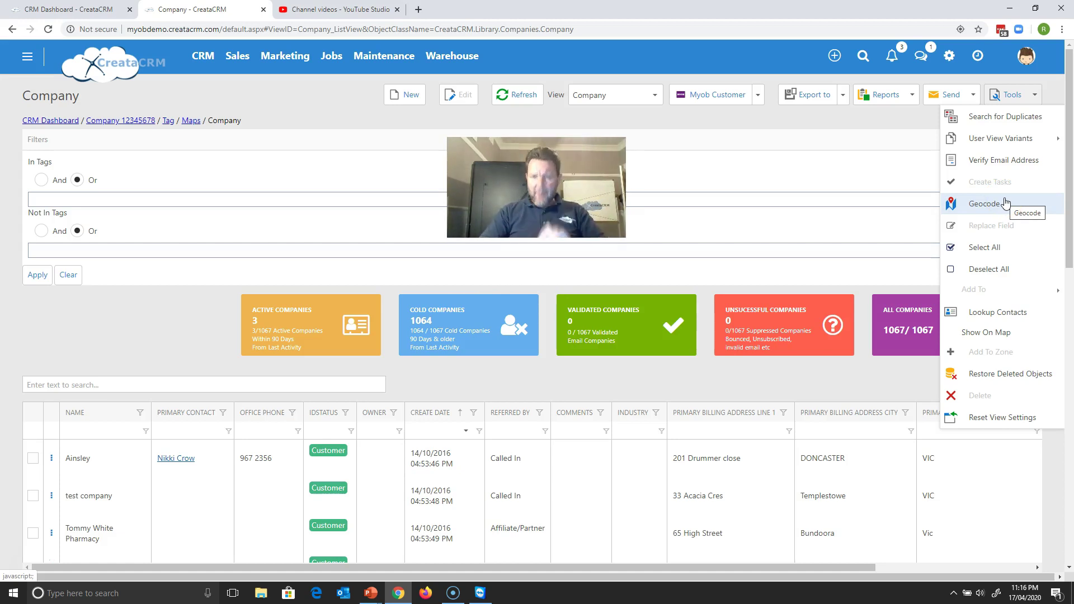
- Run Geocode on all company addresses as a background job, then check its progress in Background Tasks
{"action": "left_click", "coordinate": [985, 204]}
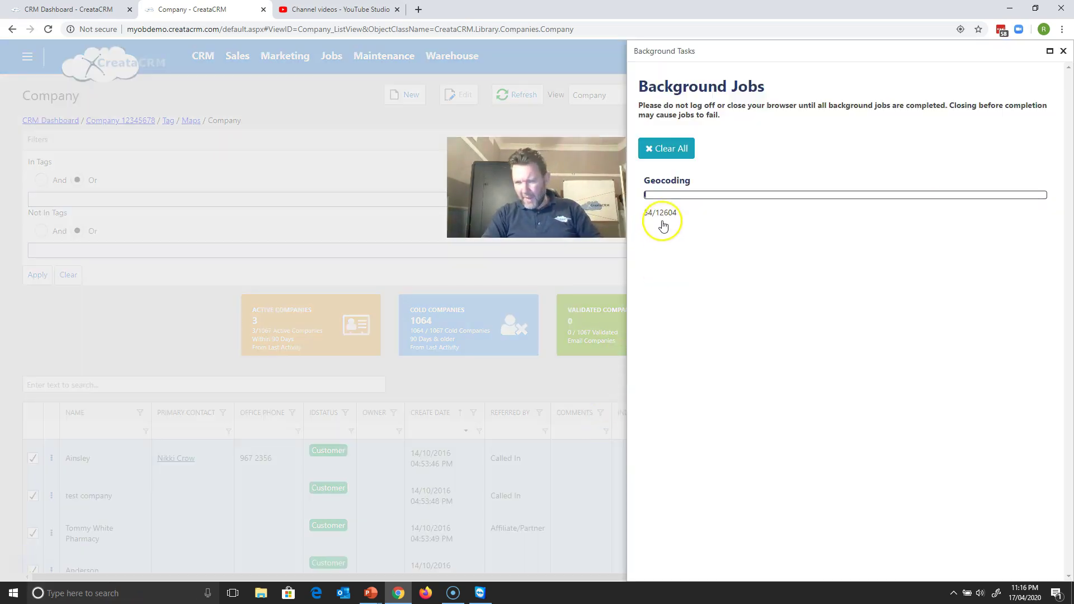
{"action": "left_click", "coordinate": [1063, 52]}
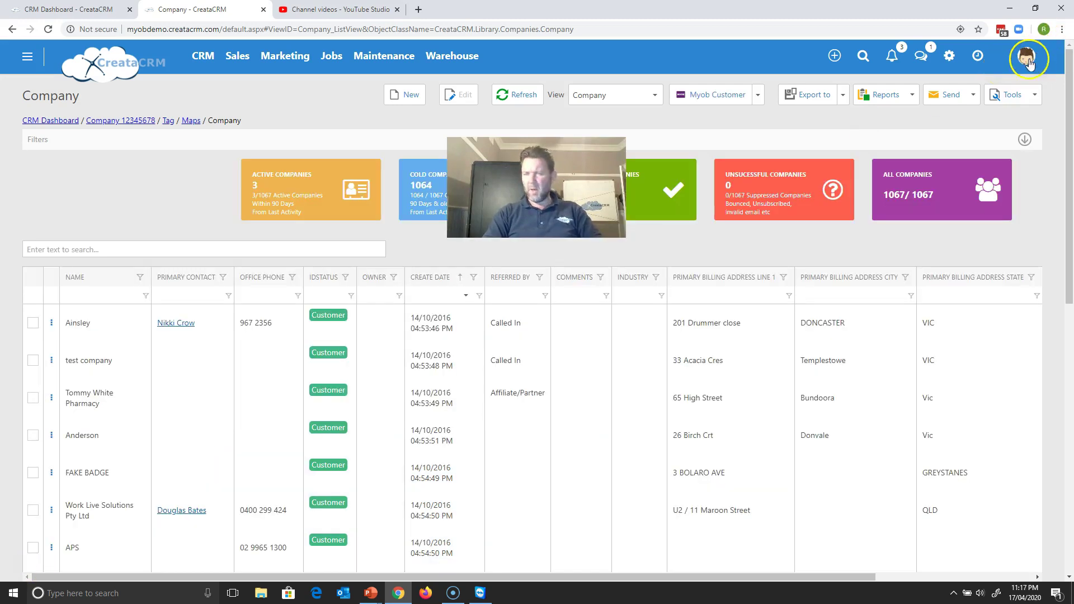
{"action": "left_click", "coordinate": [1026, 61]}
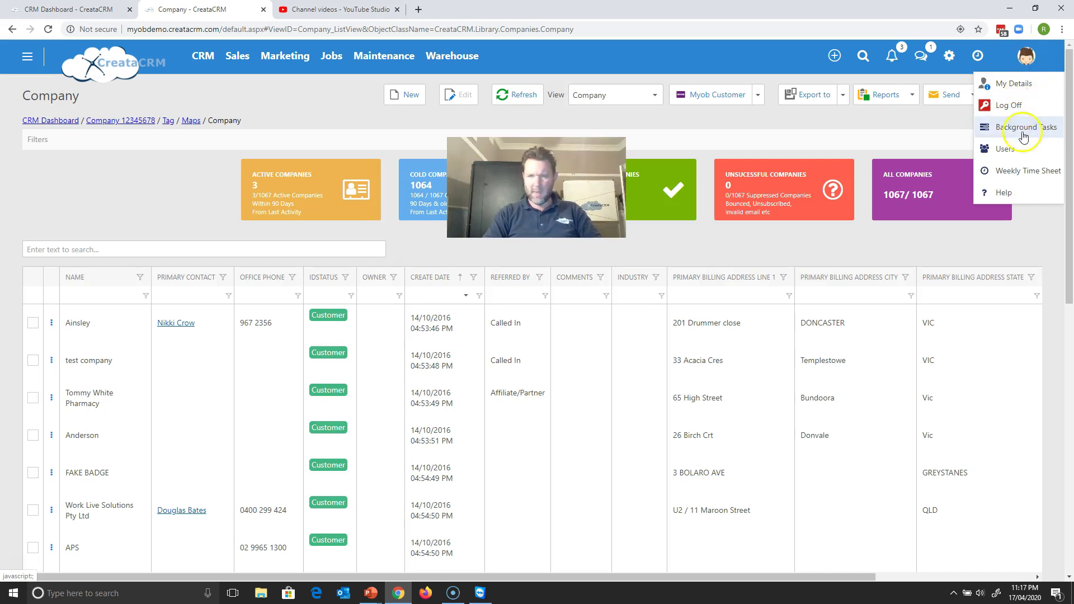
{"action": "left_click", "coordinate": [1023, 134]}
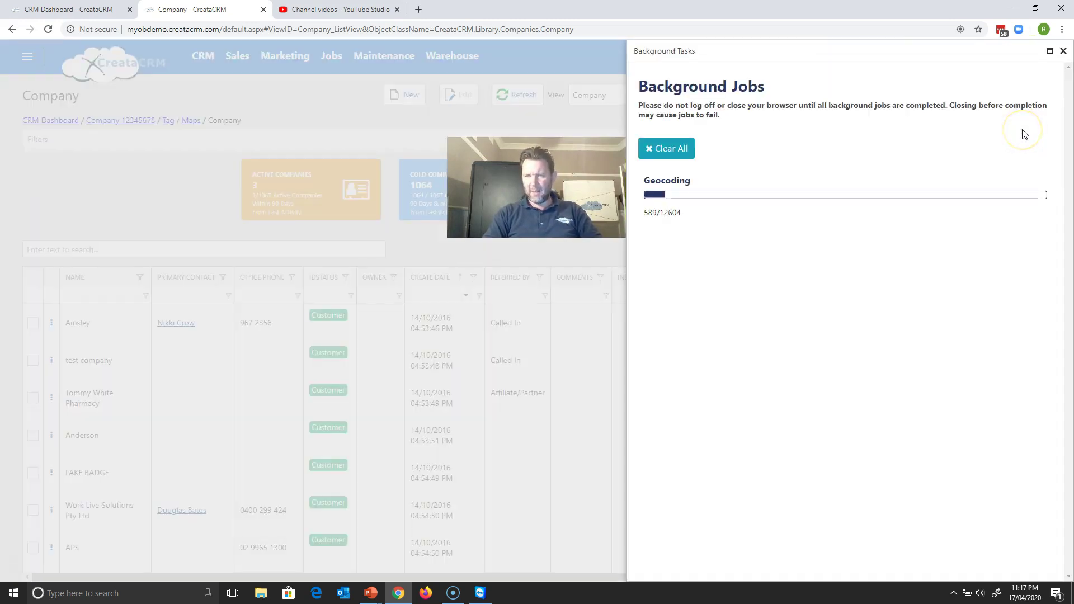
{"action": "left_click", "coordinate": [1063, 50]}
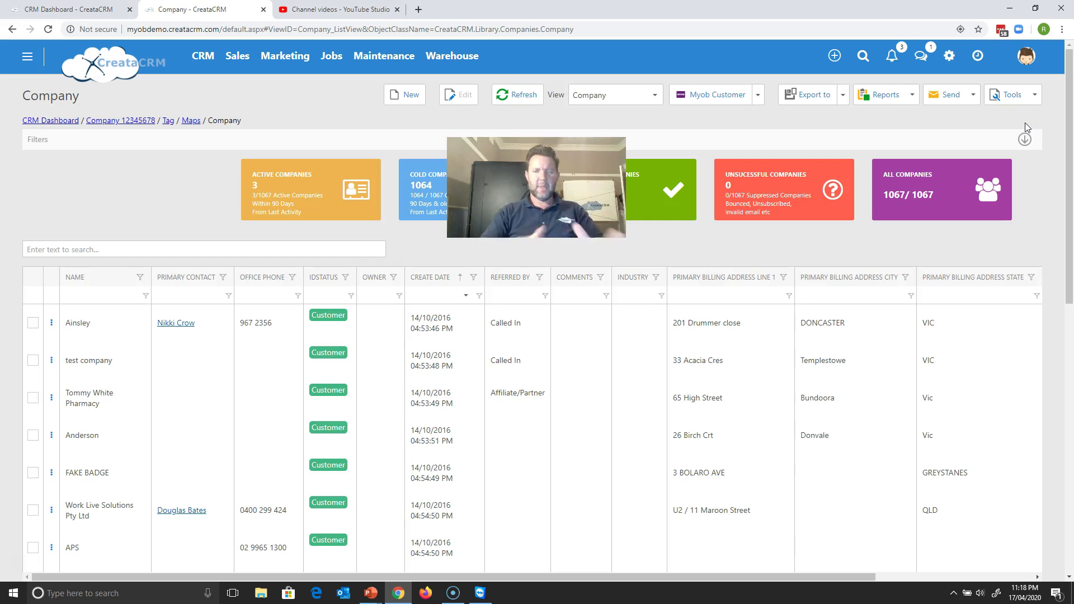
{"action": "left_click_drag", "start_coordinate": [1070, 142], "coordinate": [1056, 246]}
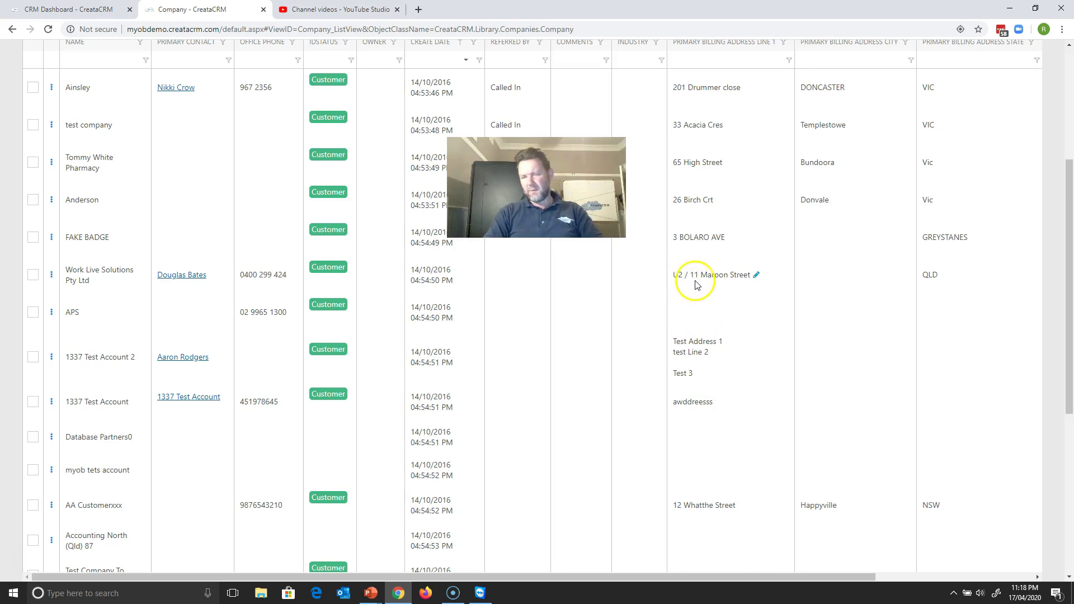
{"action": "left_click", "coordinate": [730, 284]}
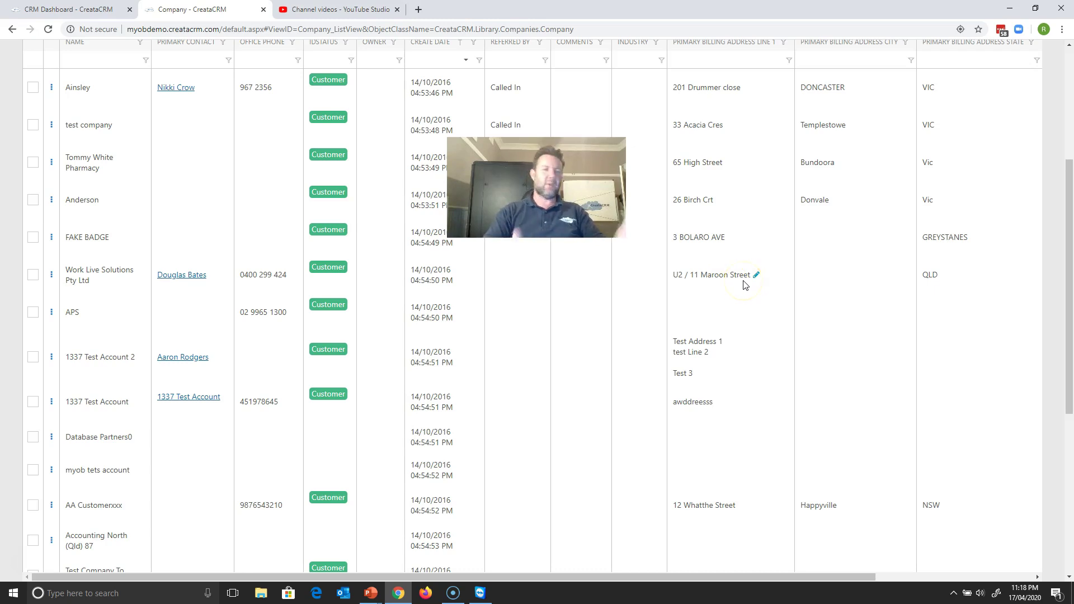
{"action": "left_click_drag", "start_coordinate": [1069, 140], "coordinate": [1056, 336]}
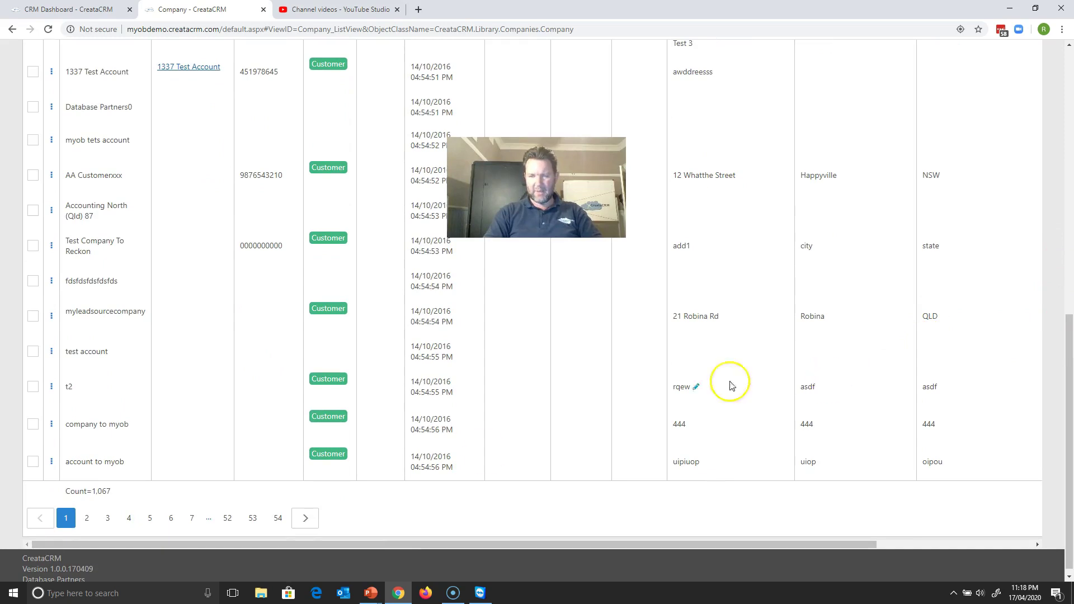
{"action": "left_click", "coordinate": [88, 519]}
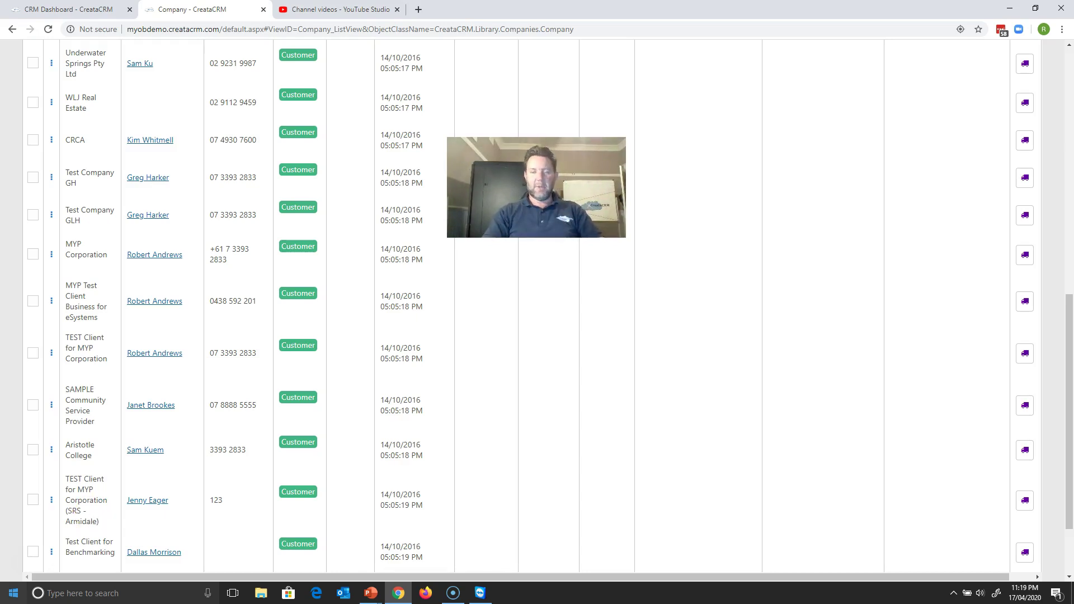
{"action": "scroll", "coordinate": [1069, 421], "scroll_direction": "down", "scroll_amount": 2}
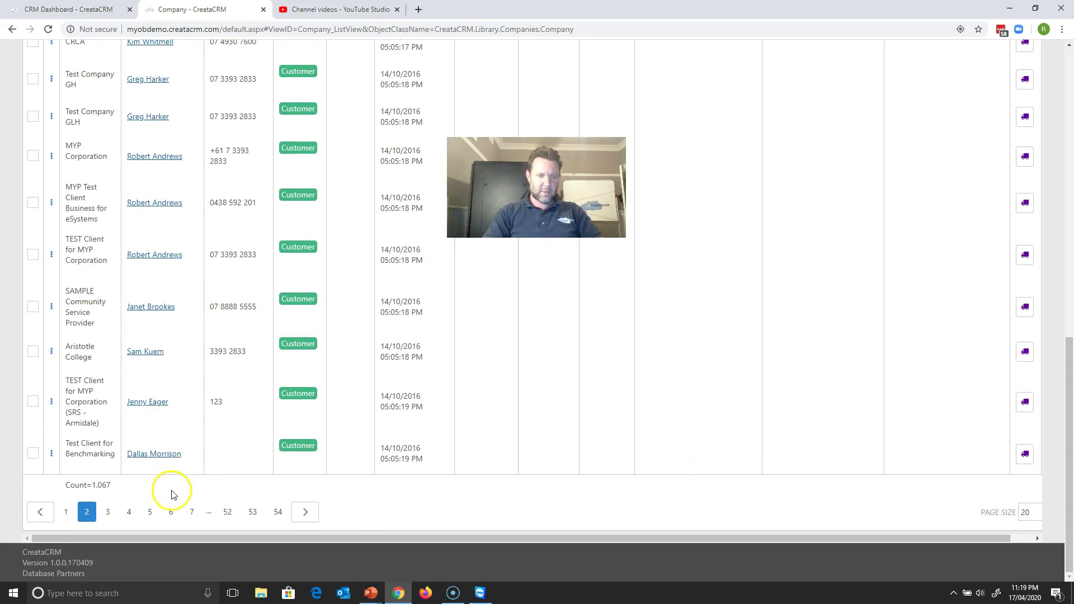
{"action": "left_click", "coordinate": [194, 514]}
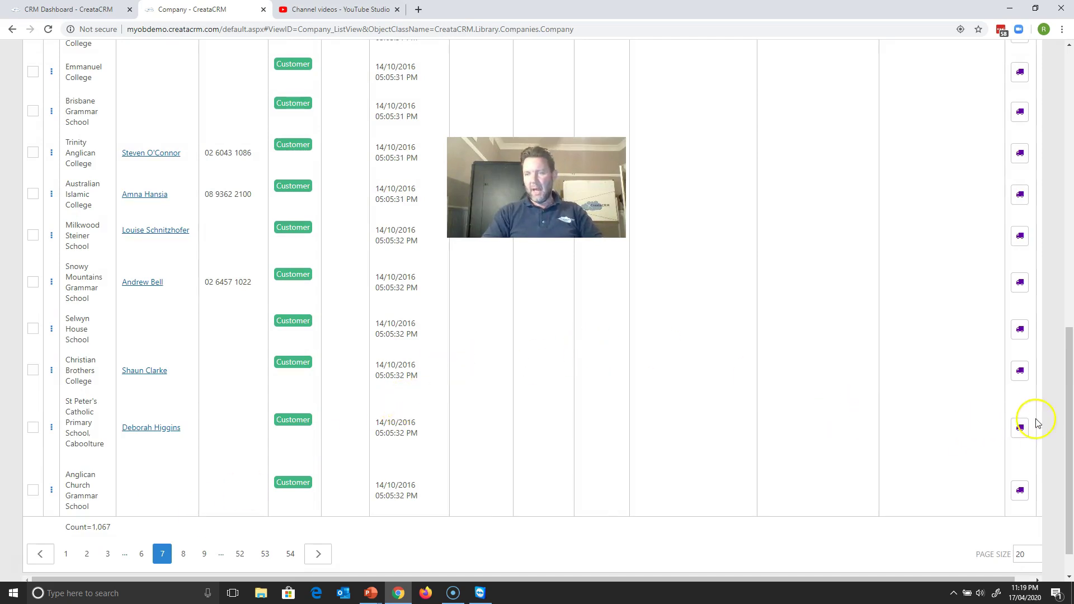
{"action": "left_click_drag", "start_coordinate": [1067, 431], "coordinate": [1035, 108]}
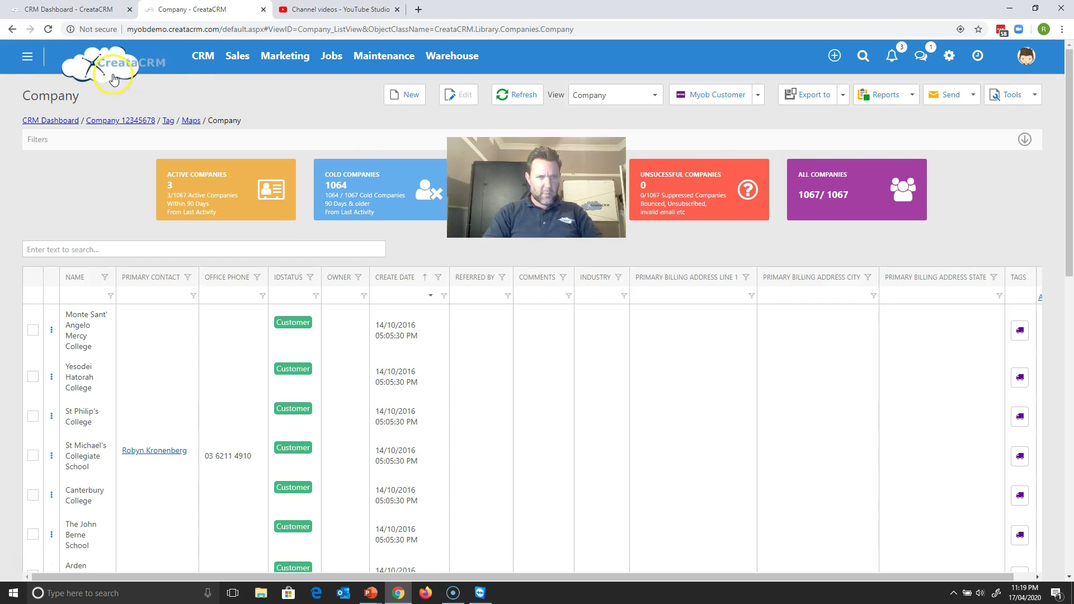
{"action": "left_click", "coordinate": [203, 55]}
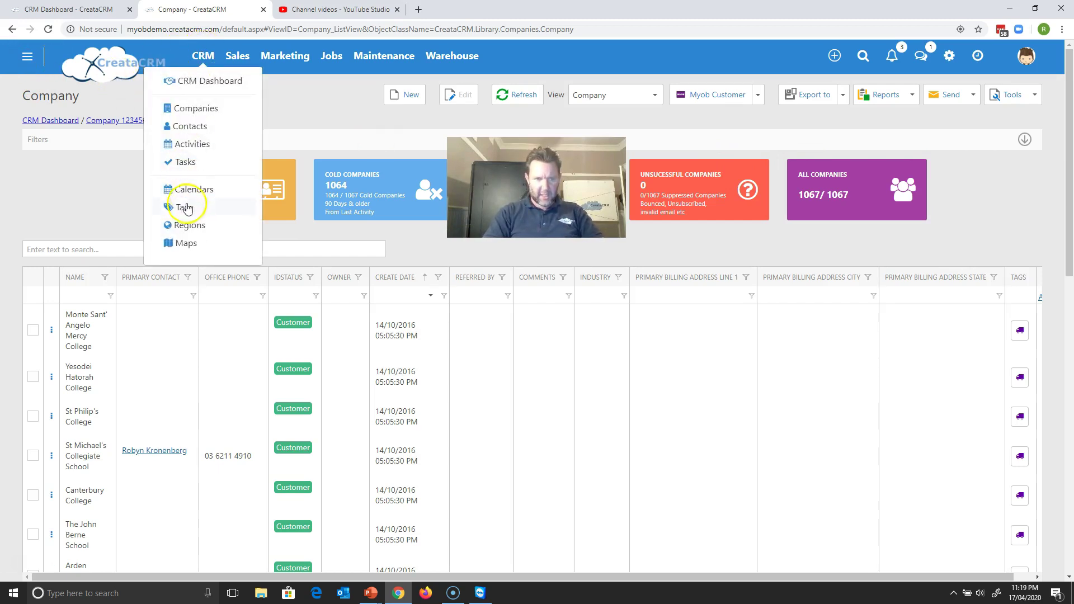
- Return to the Maps page and bring up the Entity type choices
{"action": "left_click", "coordinate": [186, 244]}
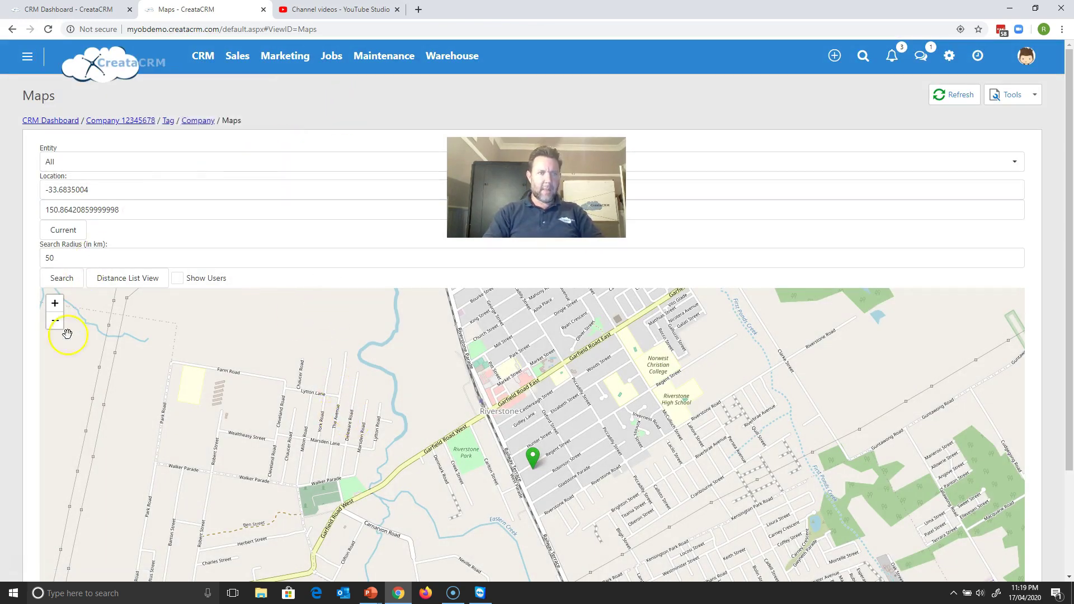
{"action": "left_click", "coordinate": [88, 162]}
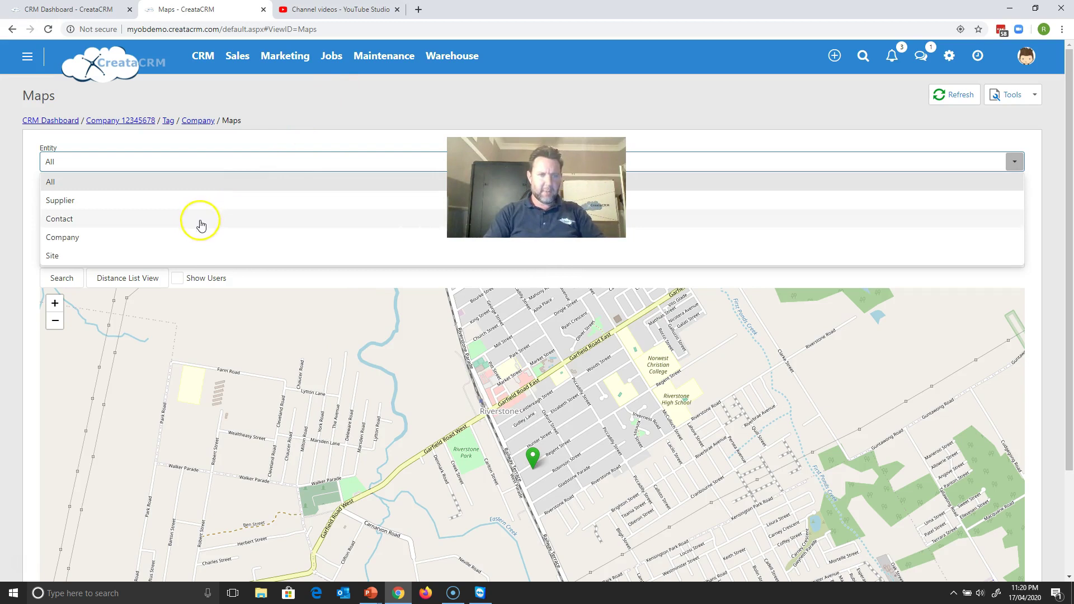
- Set the map entity to Company and search within the 50 km radius
{"action": "left_click", "coordinate": [195, 244]}
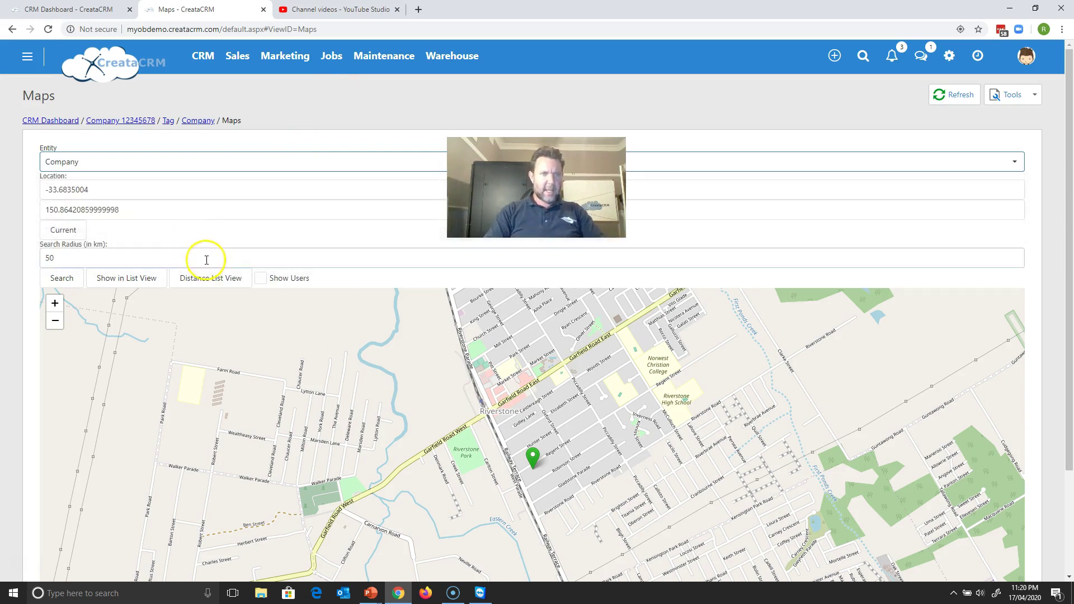
{"action": "left_click", "coordinate": [90, 258]}
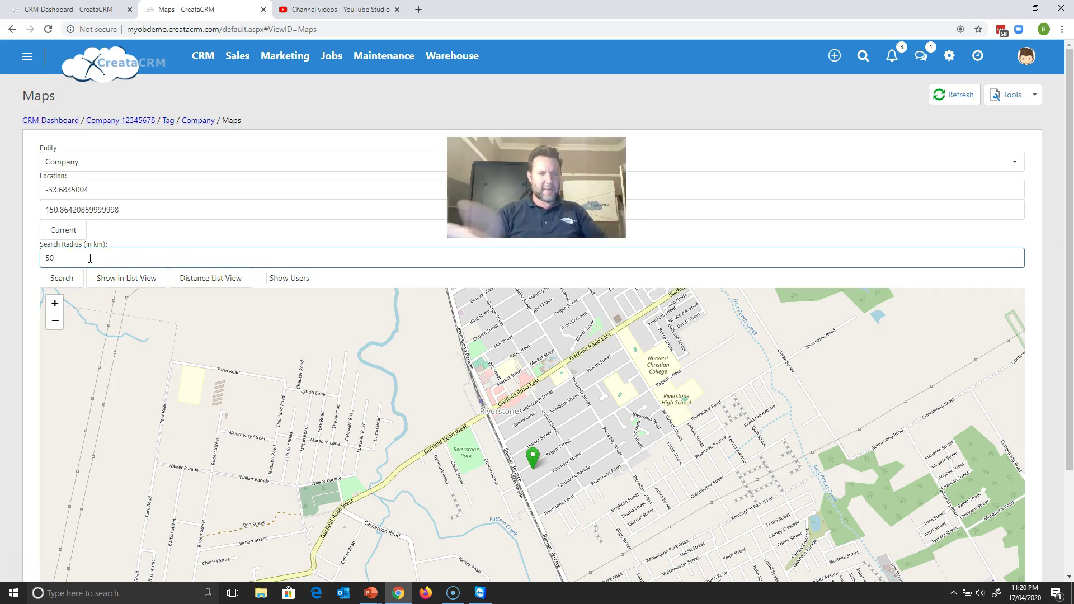
{"action": "left_click", "coordinate": [72, 279]}
{"action": "left_click", "coordinate": [72, 279]}
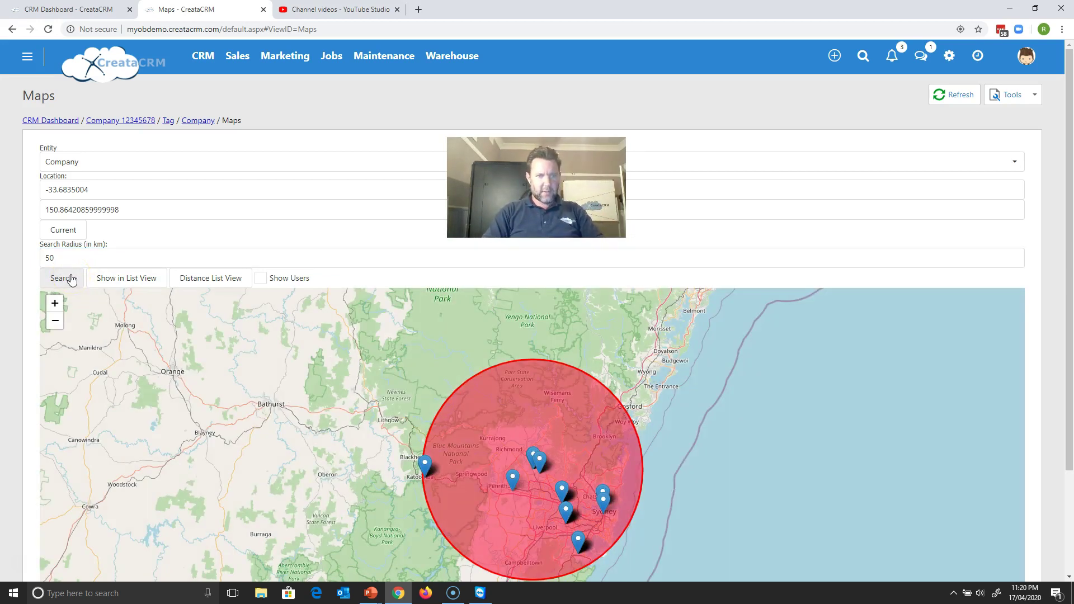
- Inspect the Baulkham Hills, FAKE BADGE and Mountain Spring company pins, then rerun the search
{"action": "left_click", "coordinate": [563, 490]}
{"action": "left_click", "coordinate": [603, 496]}
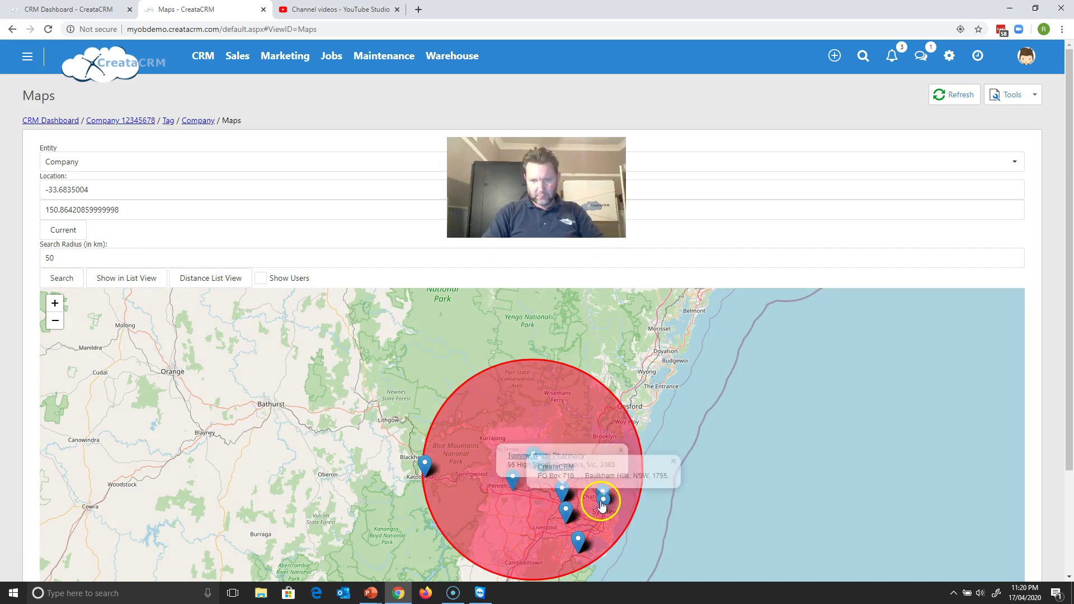
{"action": "left_click", "coordinate": [579, 538]}
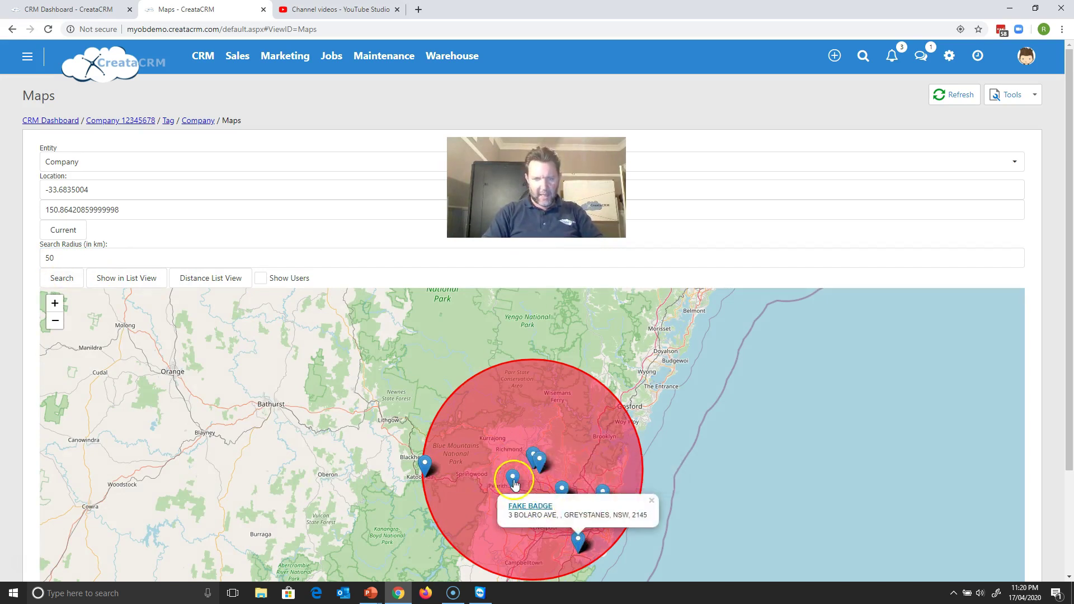
{"action": "left_click", "coordinate": [427, 466]}
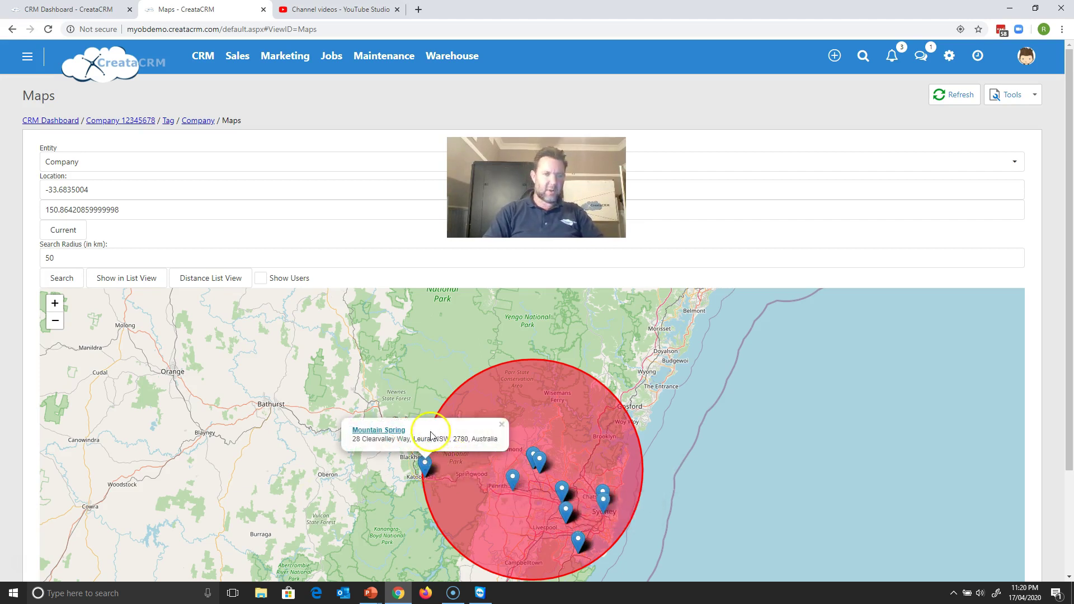
{"action": "left_click", "coordinate": [76, 288]}
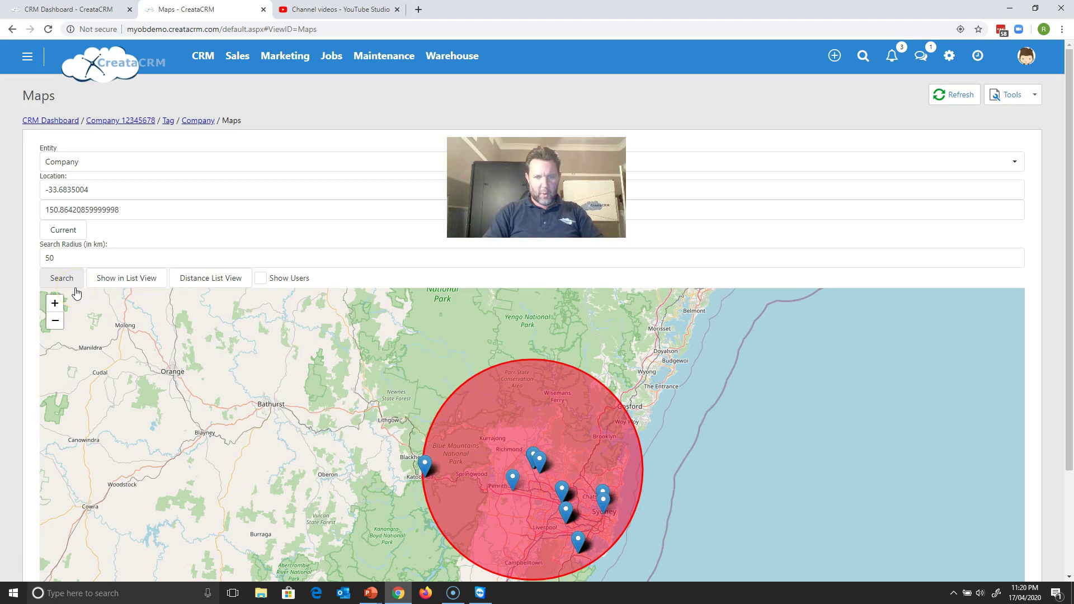
{"action": "left_click_drag", "start_coordinate": [86, 257], "coordinate": [45, 256]}
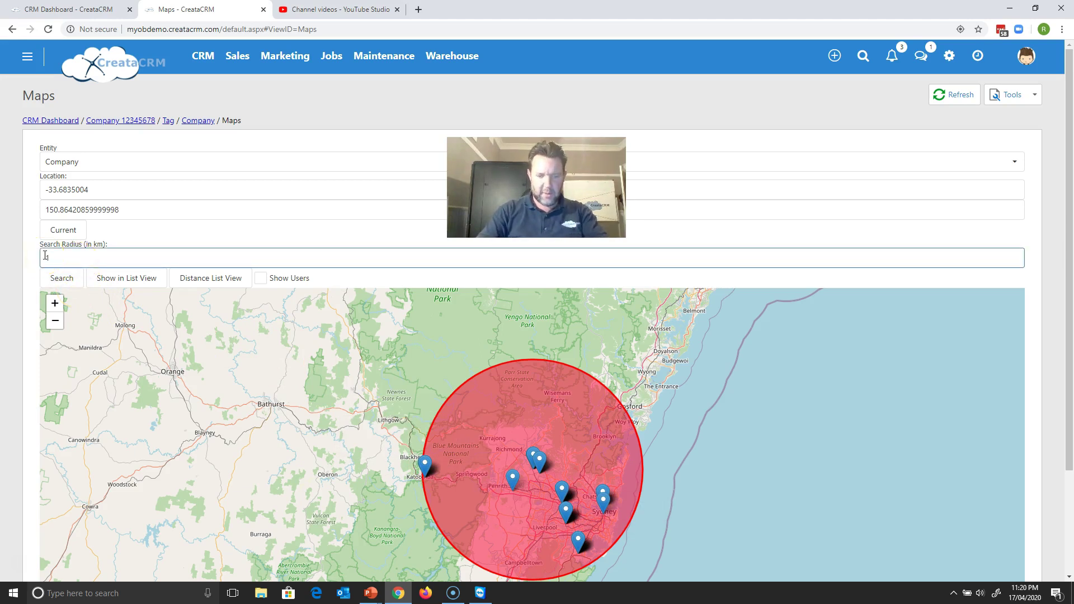
- Search companies within 150 km and show the results in list view
{"action": "type", "text": "150"}
{"action": "left_click", "coordinate": [60, 277]}
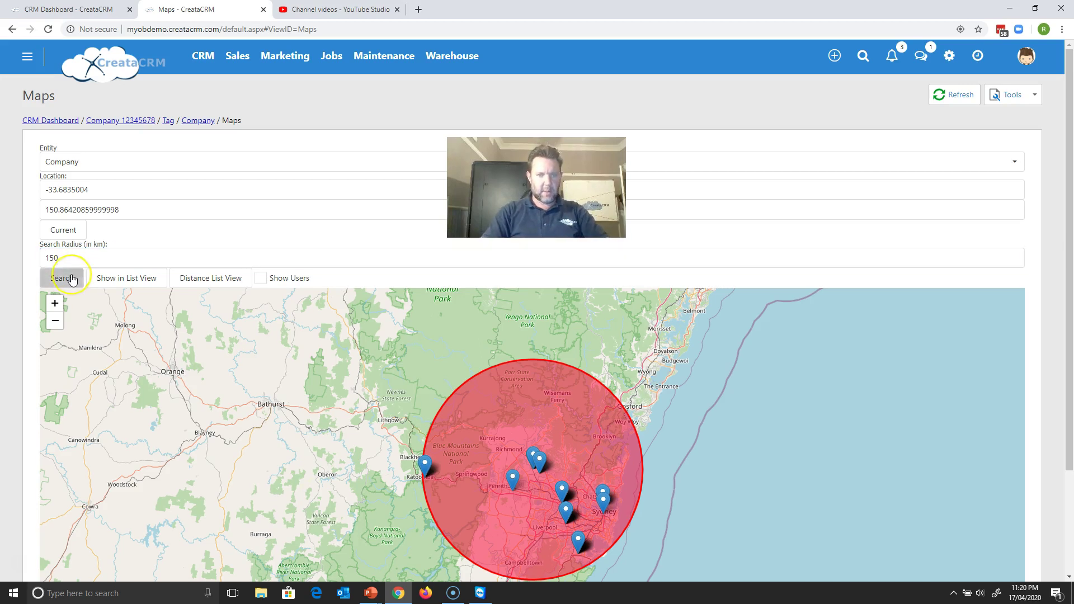
{"action": "left_click", "coordinate": [196, 275]}
{"action": "left_click", "coordinate": [488, 357]}
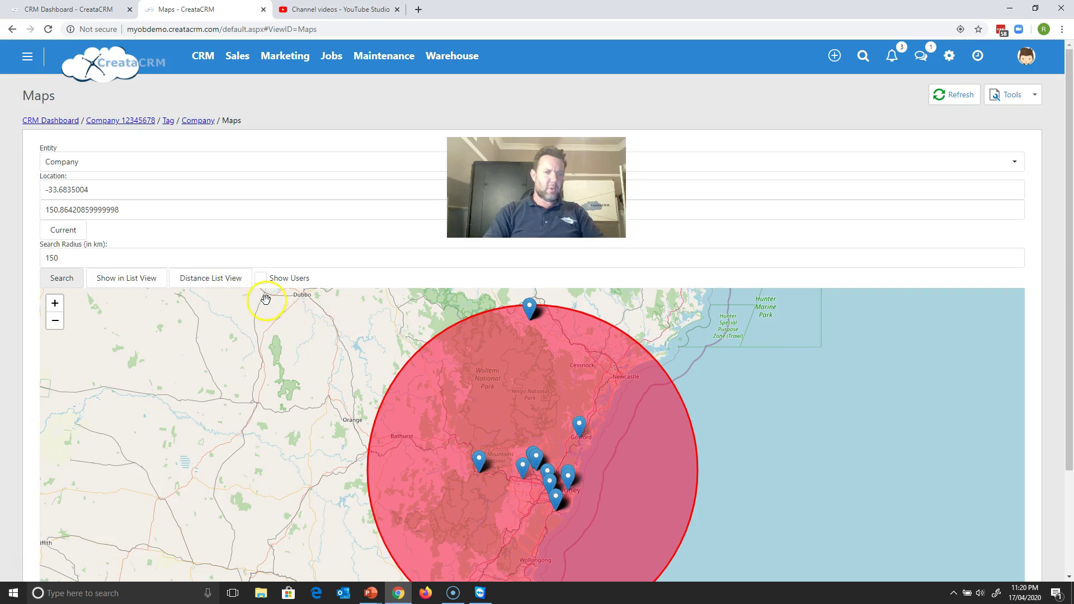
{"action": "left_click", "coordinate": [145, 283]}
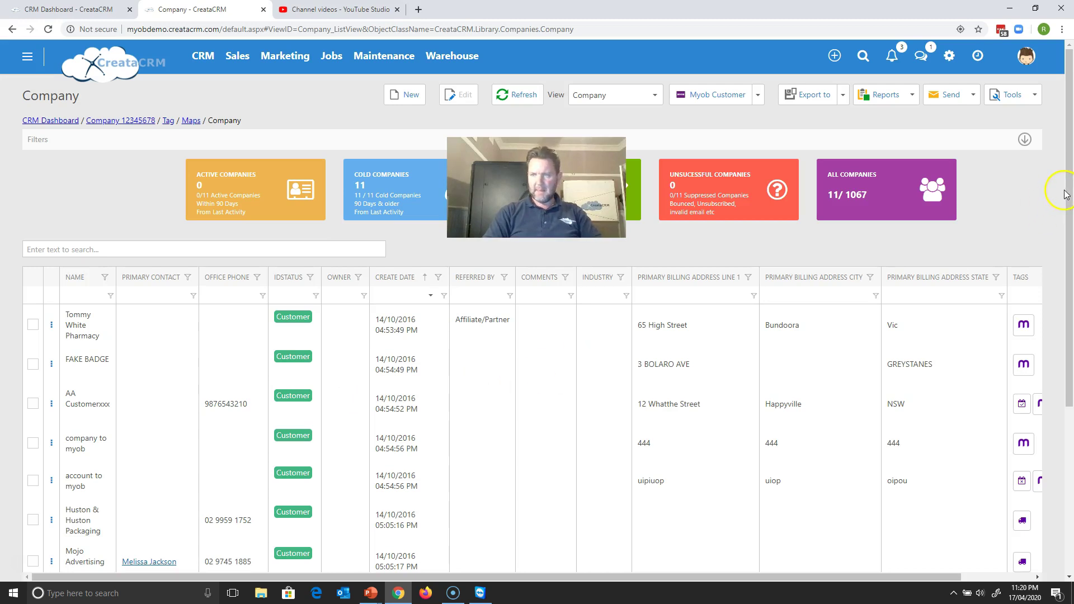
- Go to the Tag list filtered to regions, which currently holds no tags
{"action": "left_click_drag", "start_coordinate": [1066, 194], "coordinate": [1042, 124]}
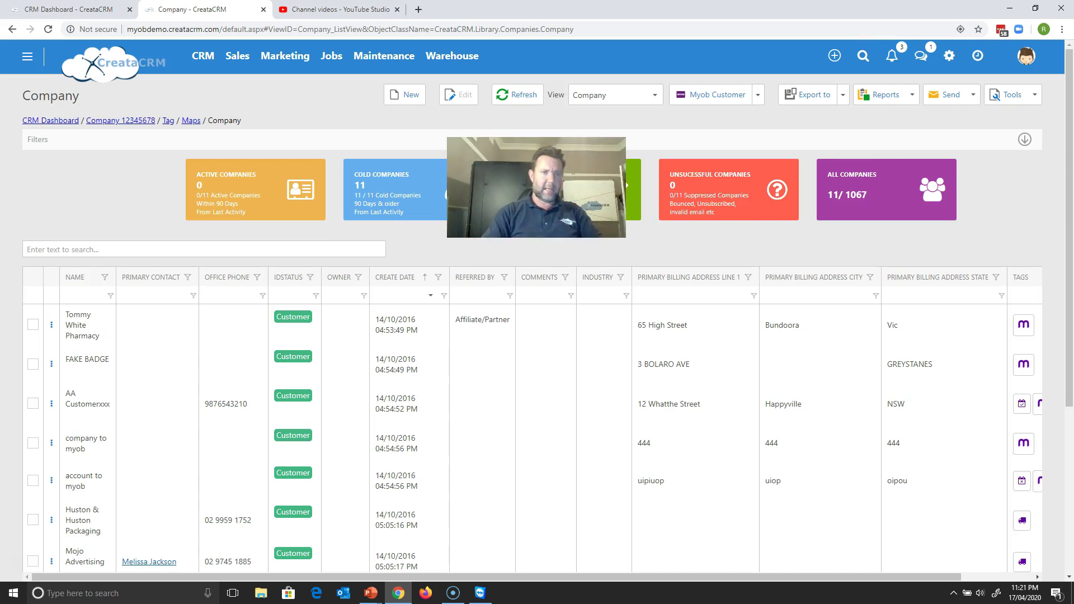
{"action": "left_click", "coordinate": [165, 122]}
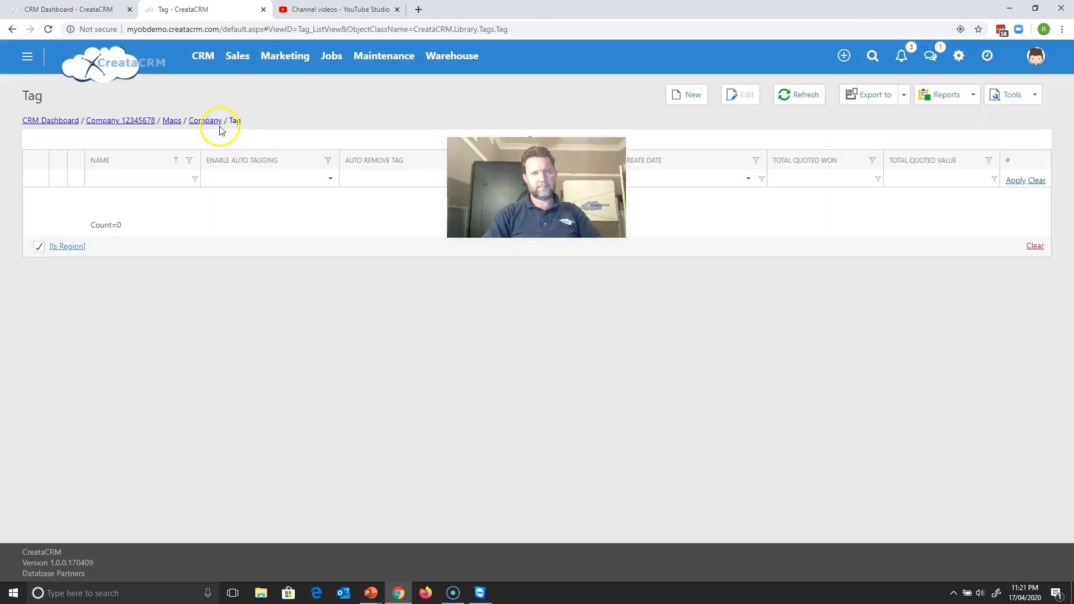
{"action": "left_click", "coordinate": [203, 56]}
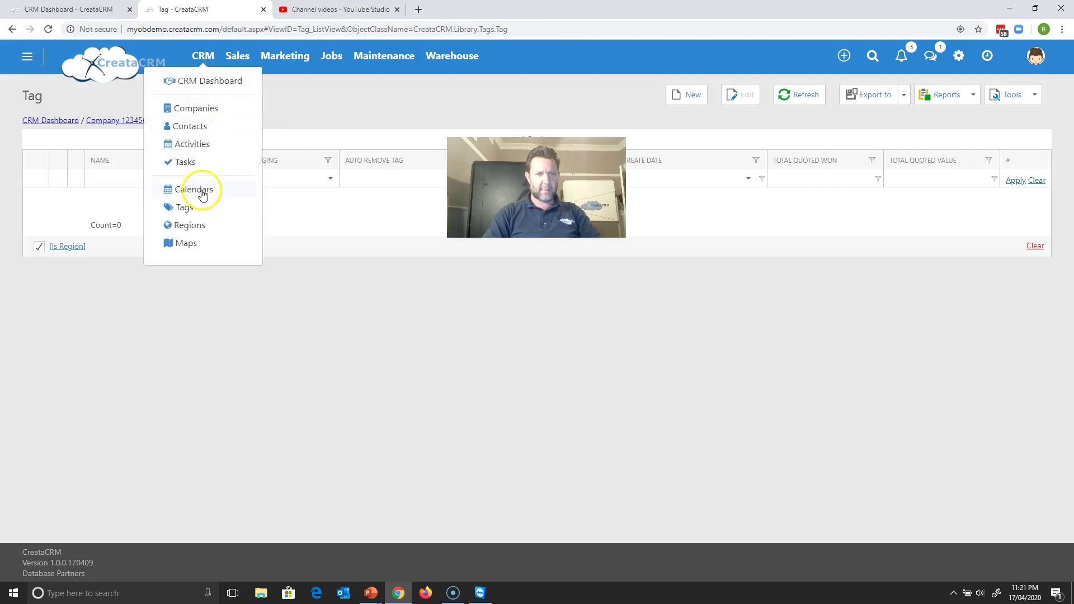
- Create tag 'NSW - Region' with Is Region, Enable Auto Tagging, Auto Remove Tag and Show On List Views ticked
{"action": "left_click", "coordinate": [682, 109]}
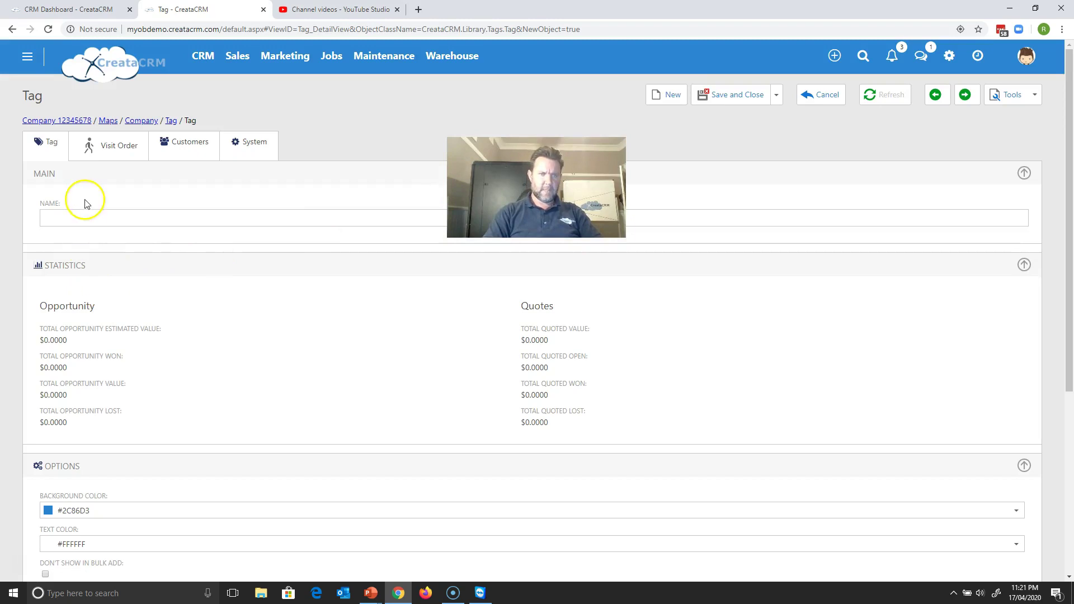
{"action": "left_click", "coordinate": [80, 220]}
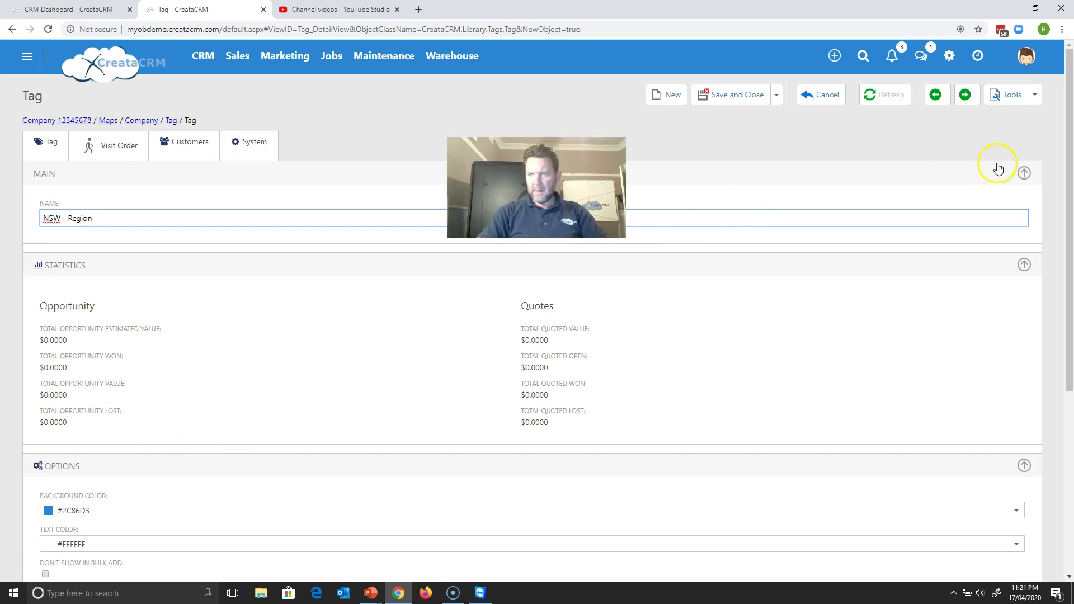
{"action": "left_click_drag", "start_coordinate": [1069, 183], "coordinate": [1060, 351]}
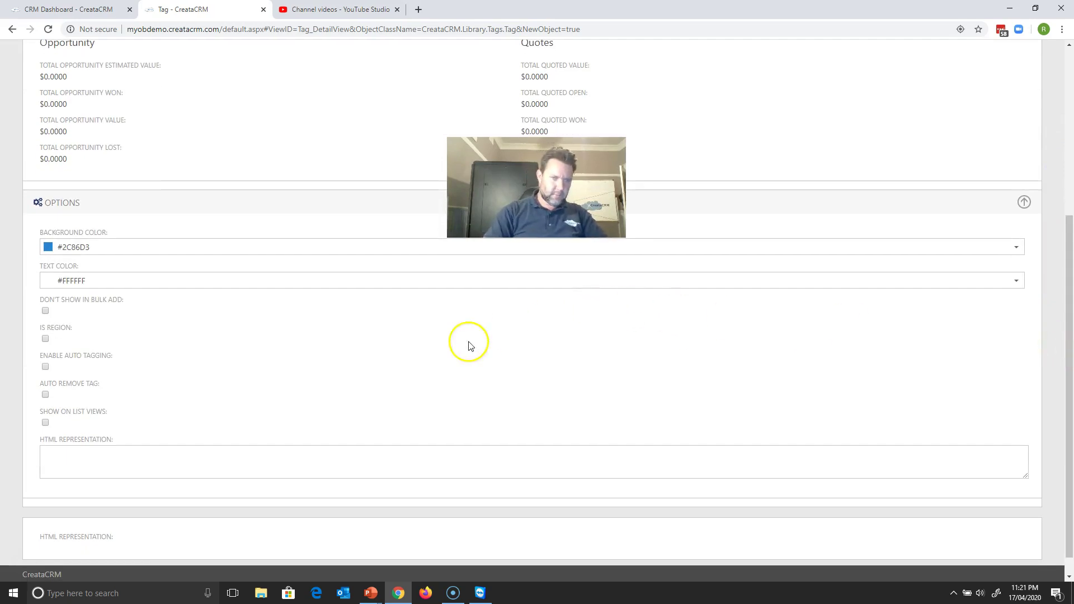
{"action": "left_click", "coordinate": [45, 339]}
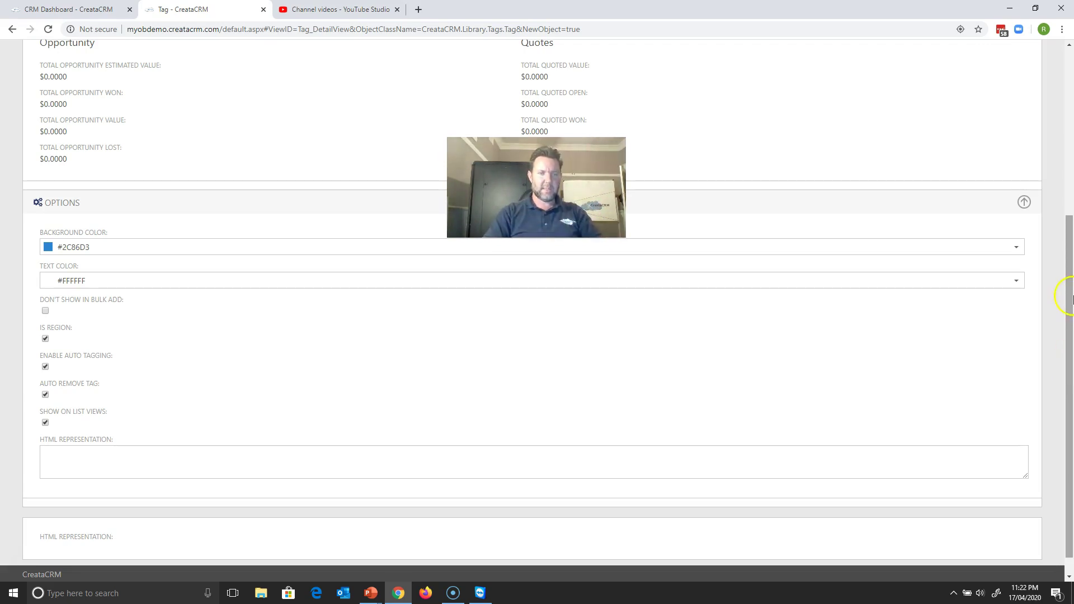
{"action": "left_click_drag", "start_coordinate": [1071, 267], "coordinate": [1063, 109]}
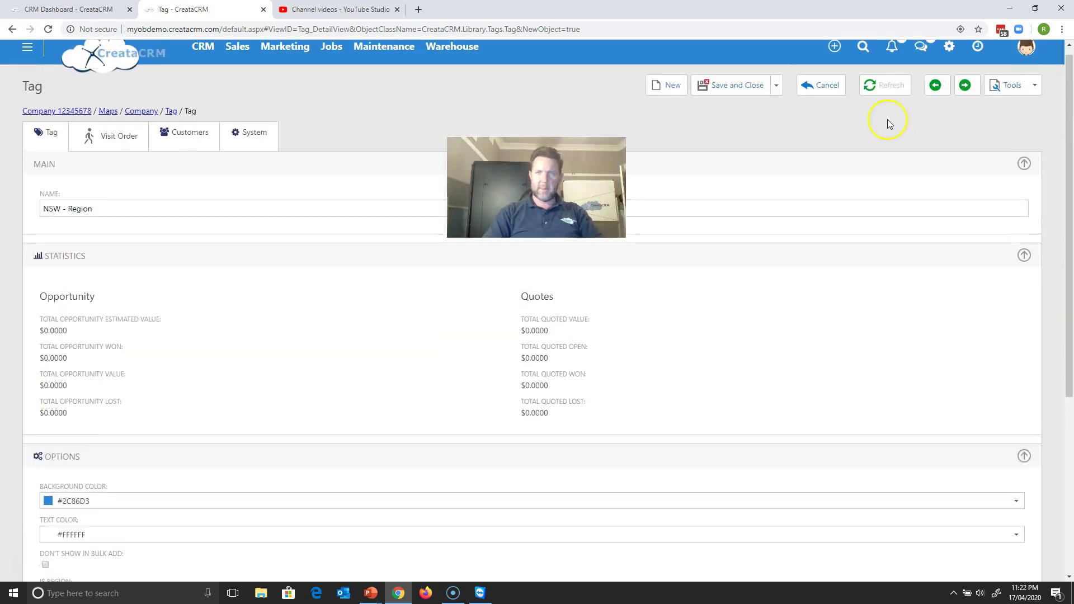
- Save and view the NSW - Region tag, check its empty visit order, and open its geofencing map
{"action": "left_click", "coordinate": [776, 85]}
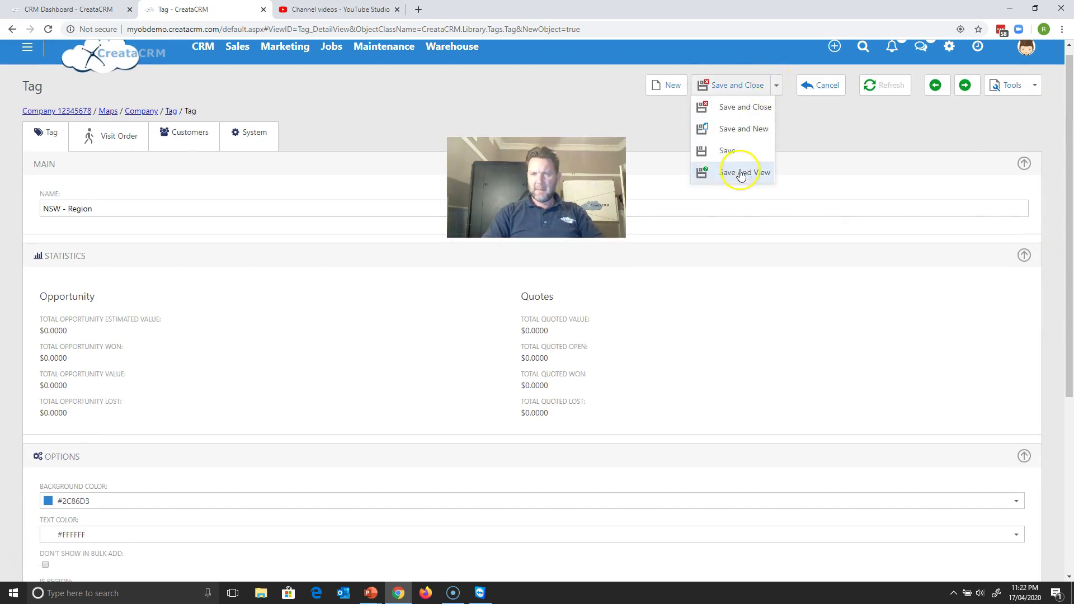
{"action": "left_click", "coordinate": [741, 174]}
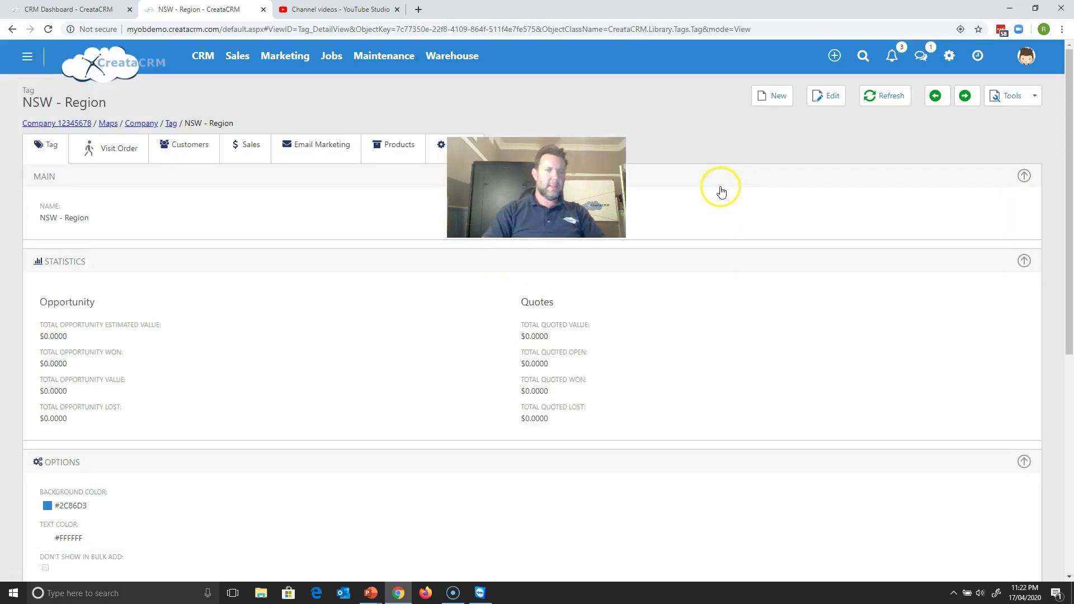
{"action": "left_click", "coordinate": [122, 156]}
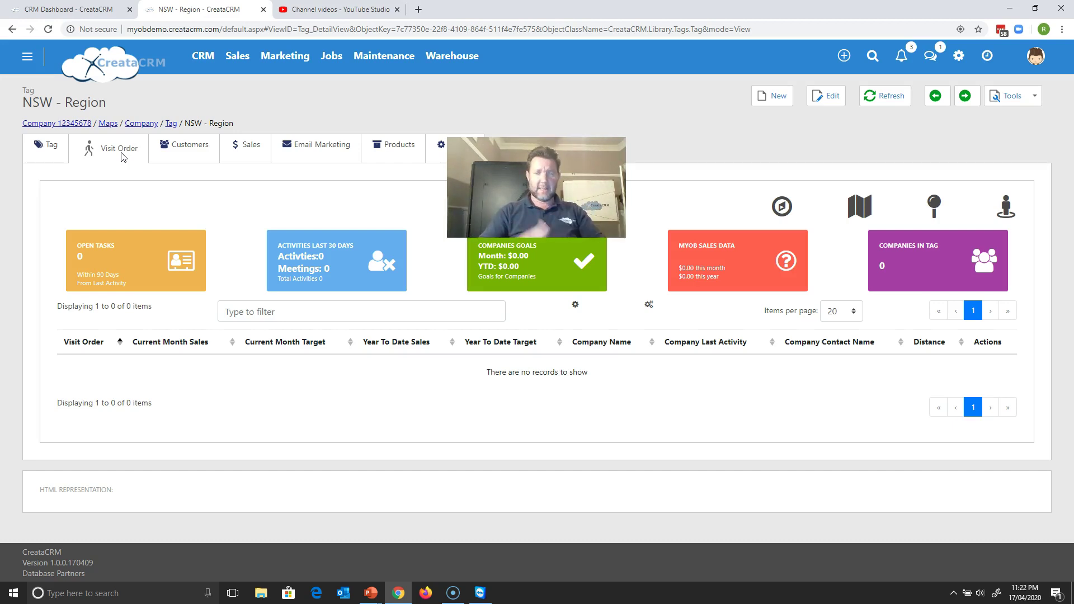
{"action": "left_click", "coordinate": [202, 177]}
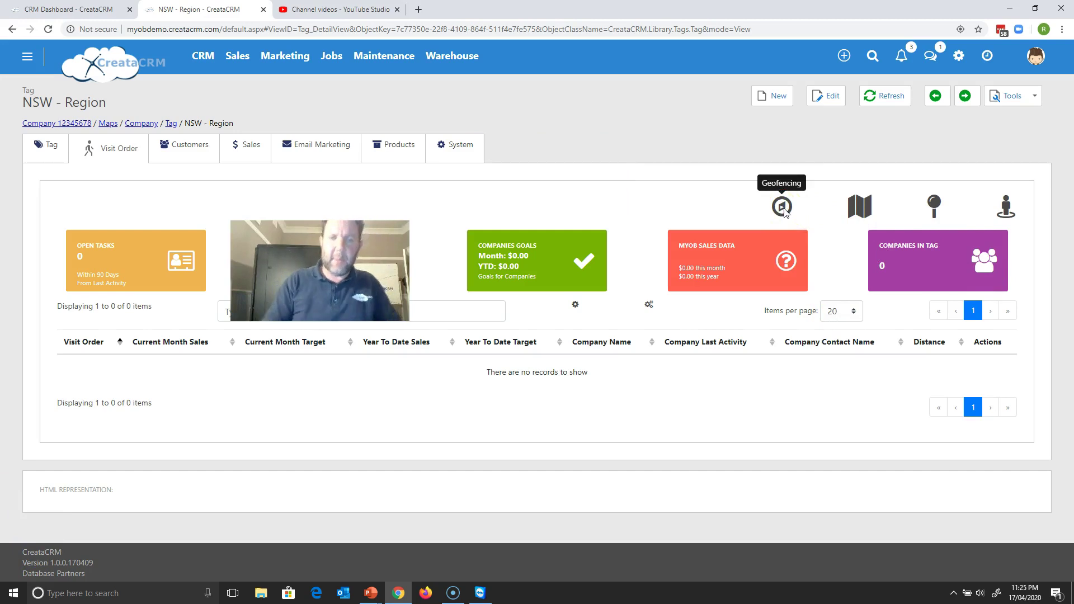
{"action": "left_click", "coordinate": [782, 208]}
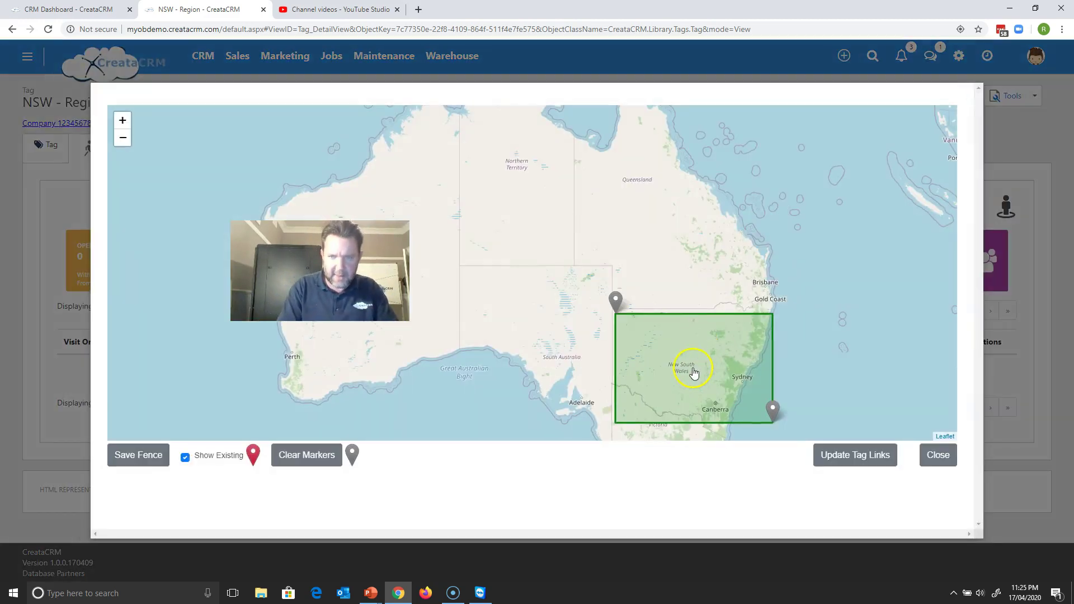
- Draw the geofence rectangle over New South Wales, widening it out to the coast
{"action": "left_click", "coordinate": [694, 371]}
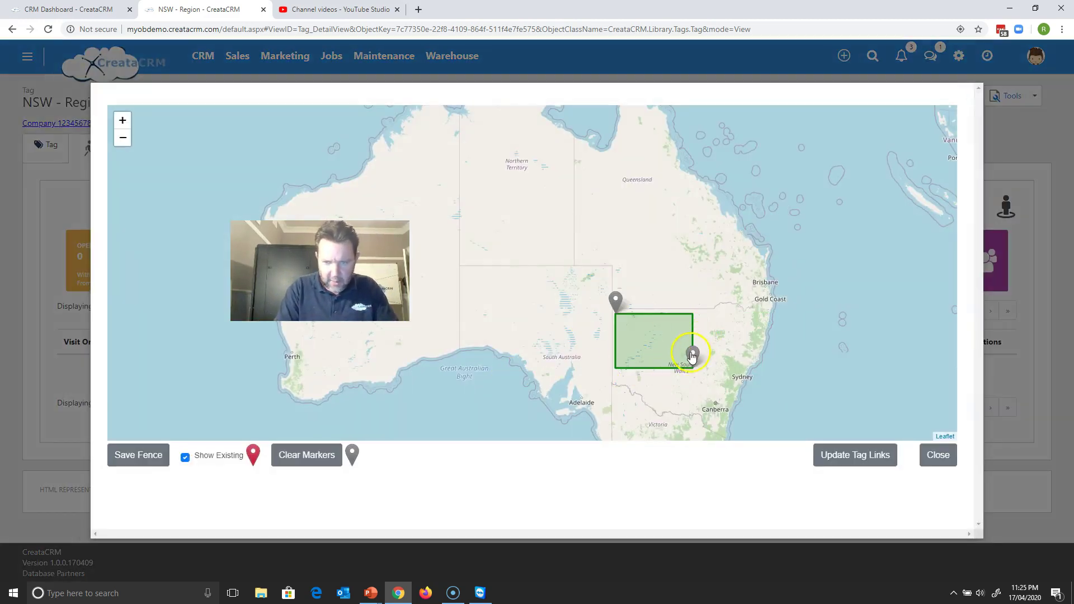
{"action": "mouse_move", "coordinate": [692, 358]}
{"action": "left_mouse_down"}
{"action": "mouse_move", "coordinate": [724, 378]}
{"action": "mouse_move", "coordinate": [748, 426]}
{"action": "left_mouse_up"}
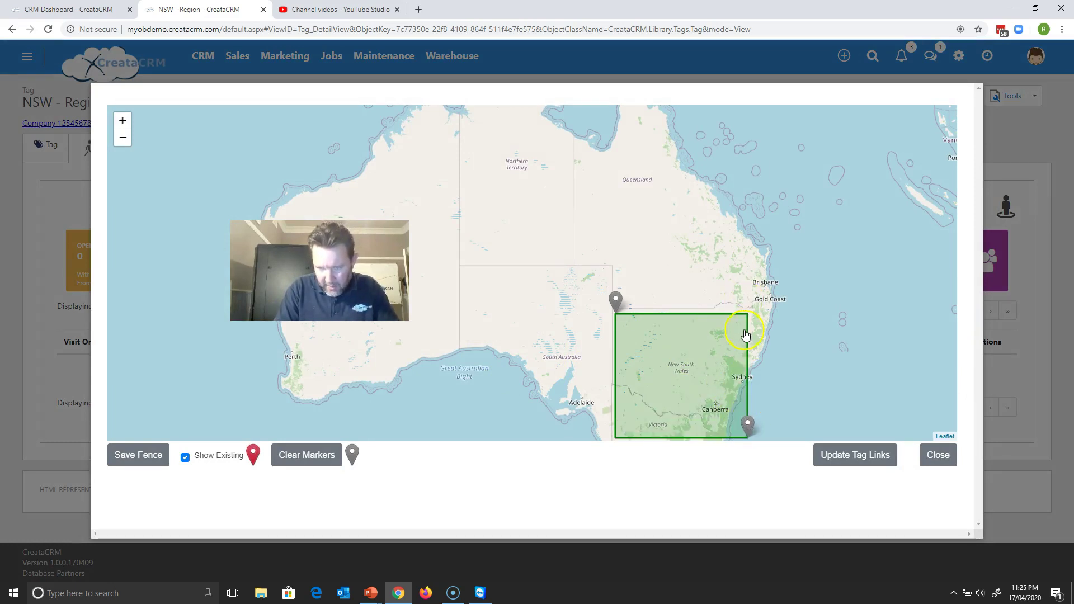
{"action": "left_click_drag", "start_coordinate": [752, 427], "coordinate": [776, 427]}
{"action": "scroll", "coordinate": [783, 425], "scroll_direction": "up", "scroll_amount": 1}
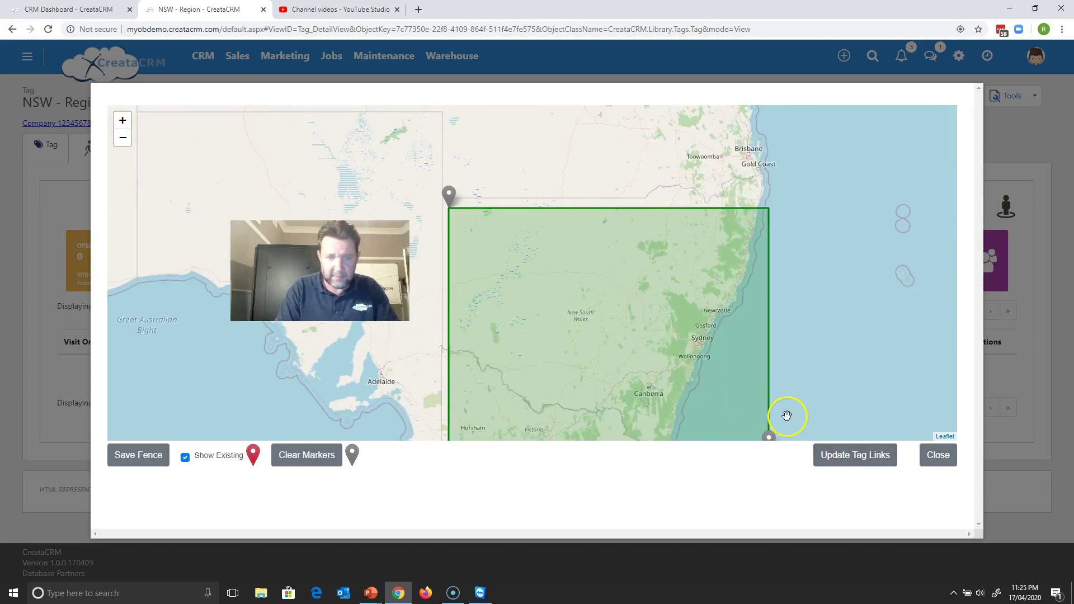
{"action": "scroll", "coordinate": [787, 415], "scroll_direction": "down", "scroll_amount": 1}
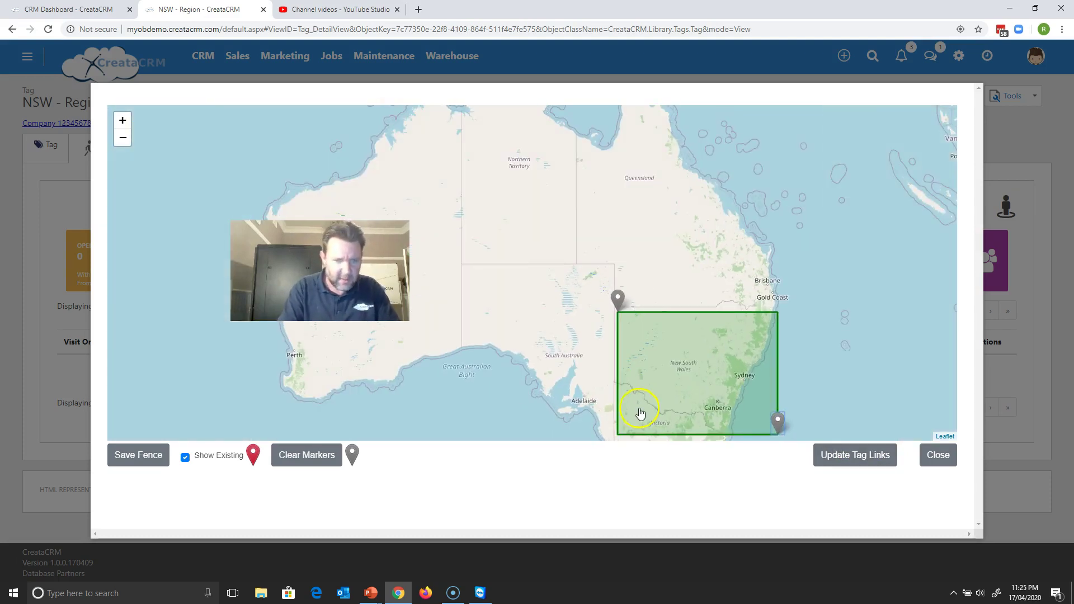
- Save the NSW fence and list the 10 companies inside it
{"action": "left_click", "coordinate": [137, 456]}
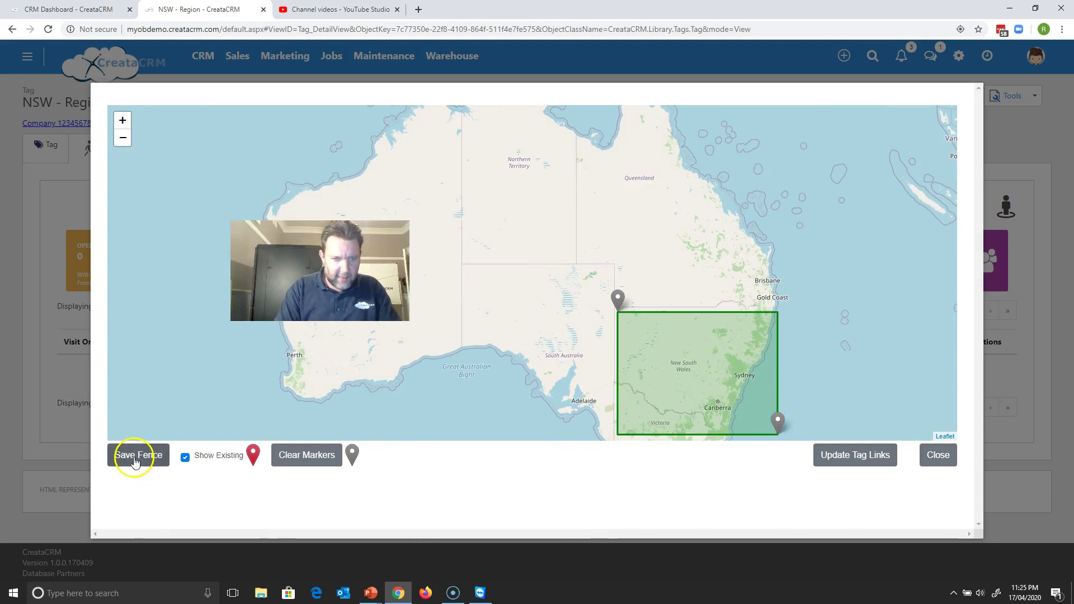
{"action": "left_click", "coordinate": [673, 382]}
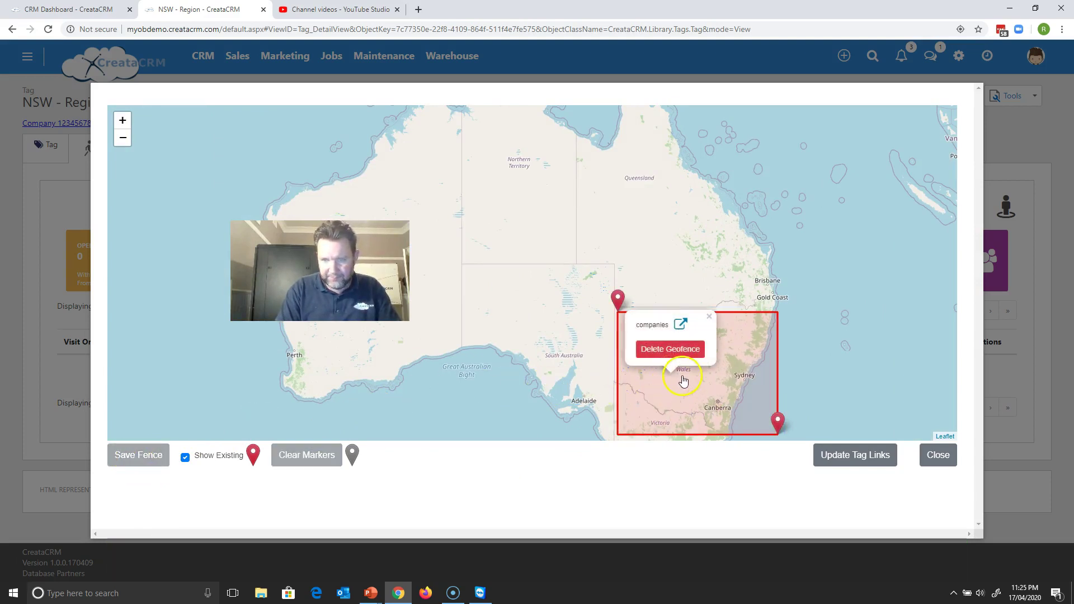
{"action": "left_click", "coordinate": [679, 325]}
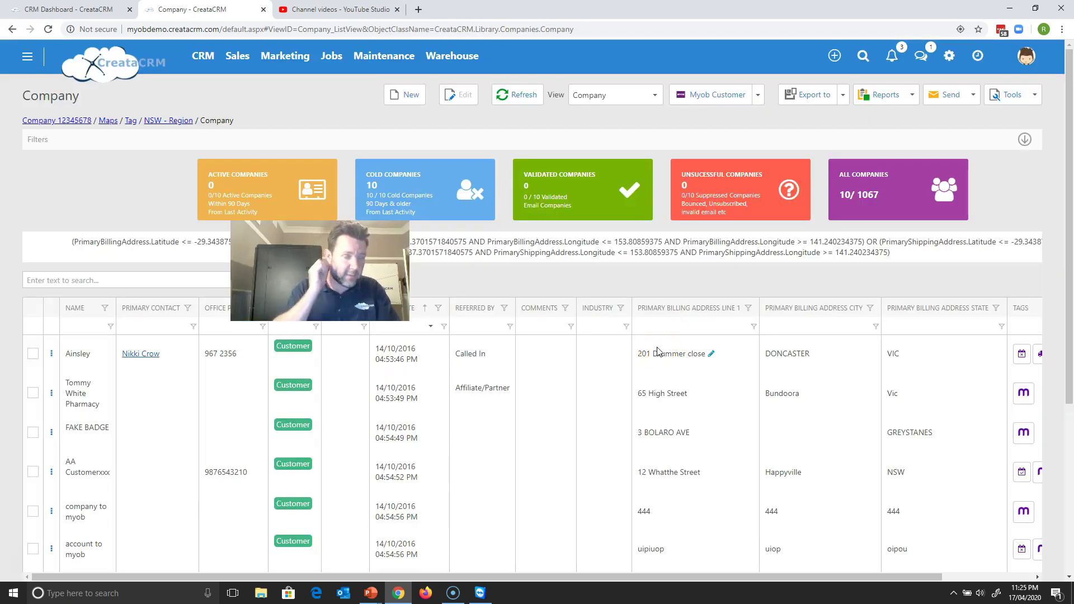
{"action": "left_click", "coordinate": [182, 120]}
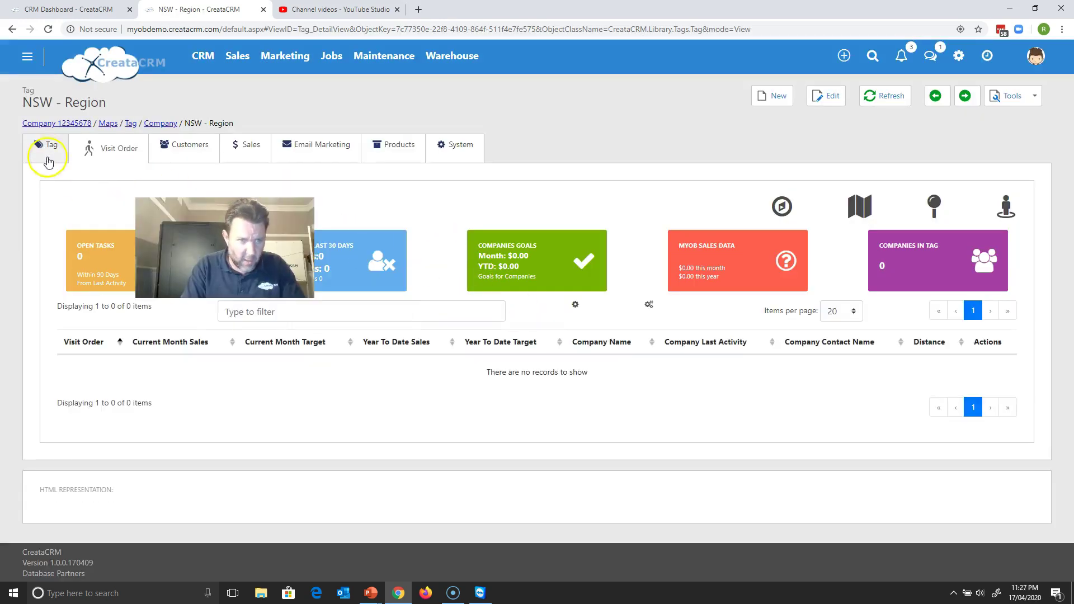
{"action": "left_click", "coordinate": [47, 150]}
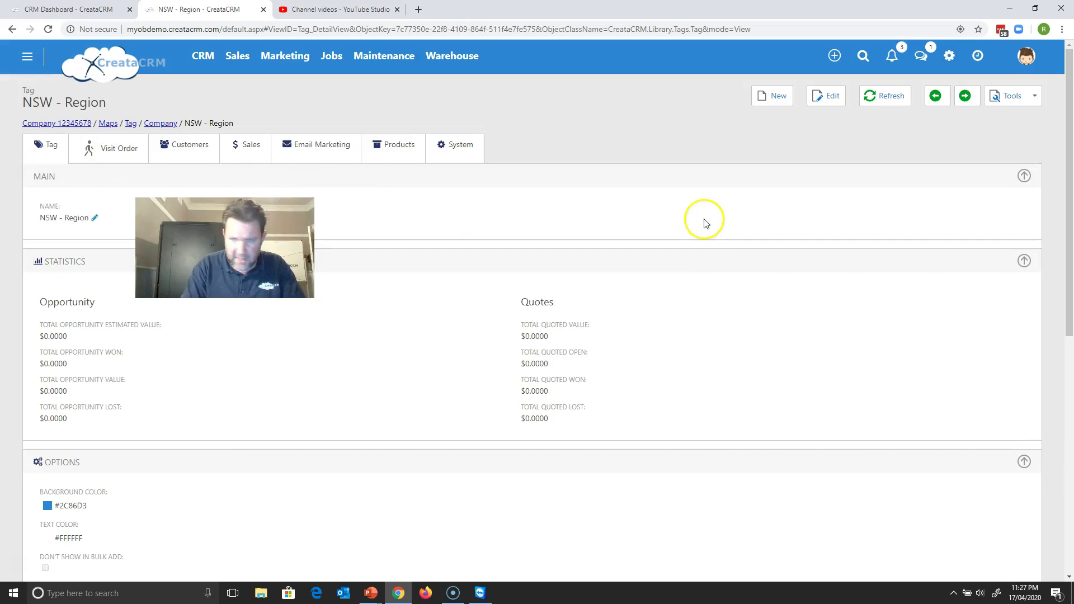
{"action": "left_click_drag", "start_coordinate": [1069, 246], "coordinate": [1034, 520]}
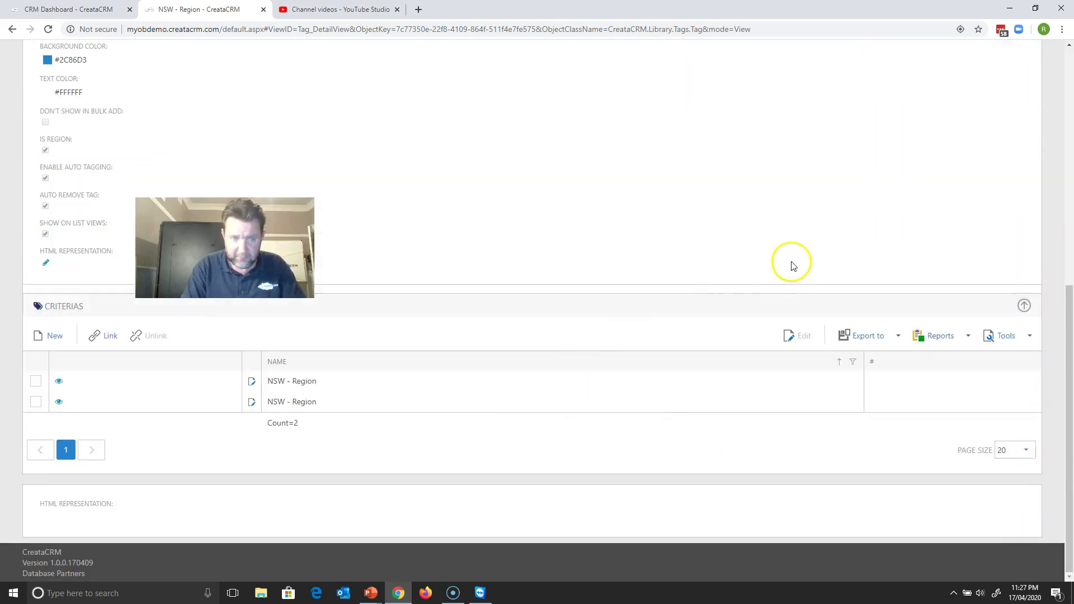
{"action": "left_click_drag", "start_coordinate": [1067, 313], "coordinate": [1065, 72]}
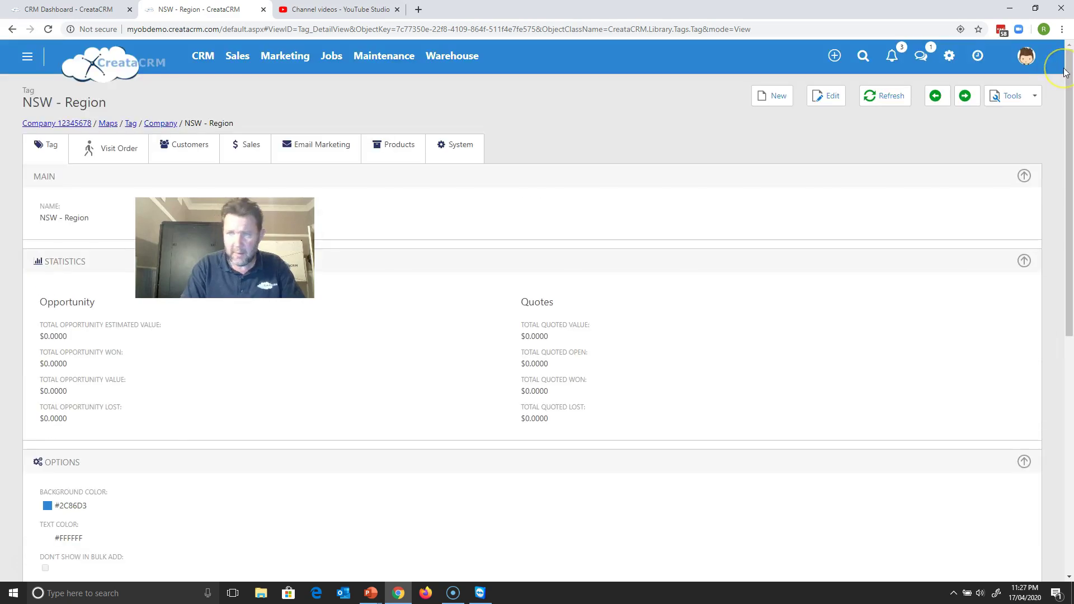
{"action": "left_click", "coordinate": [1011, 95]}
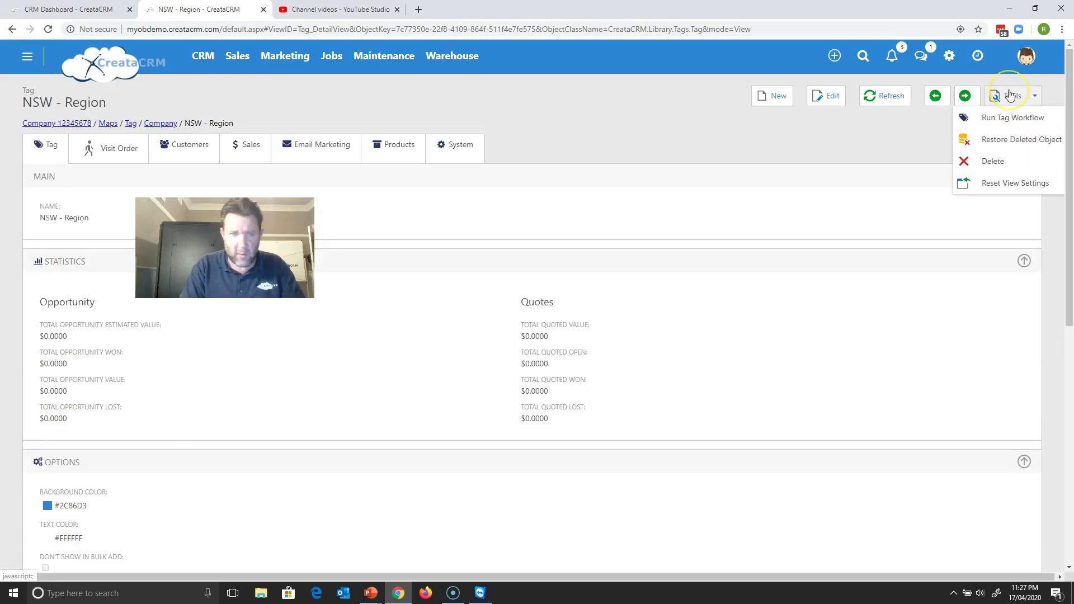
{"action": "left_click", "coordinate": [1001, 116]}
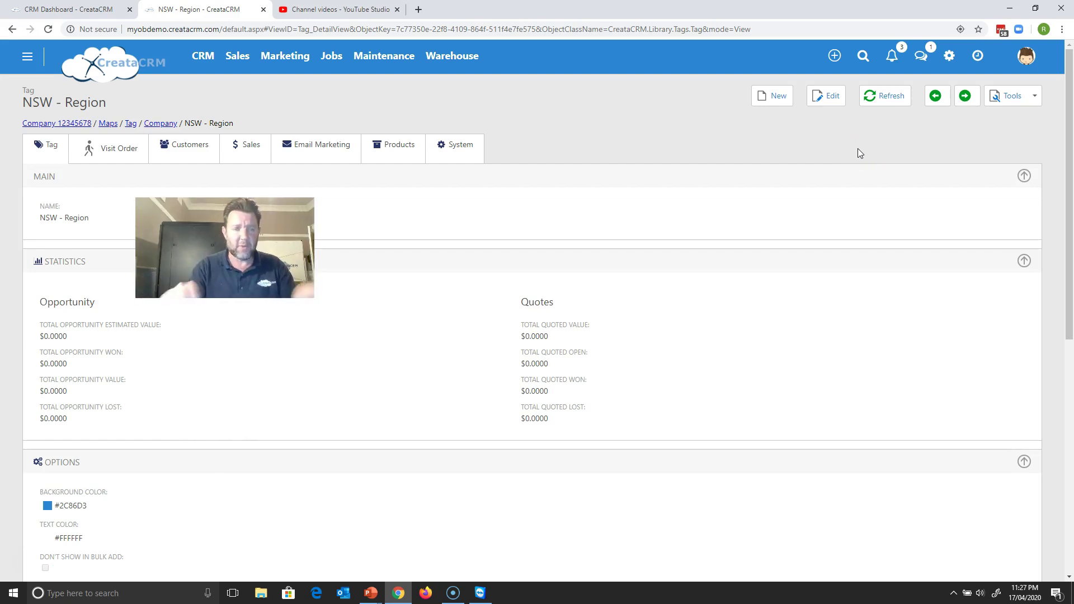
{"action": "left_click", "coordinate": [851, 148]}
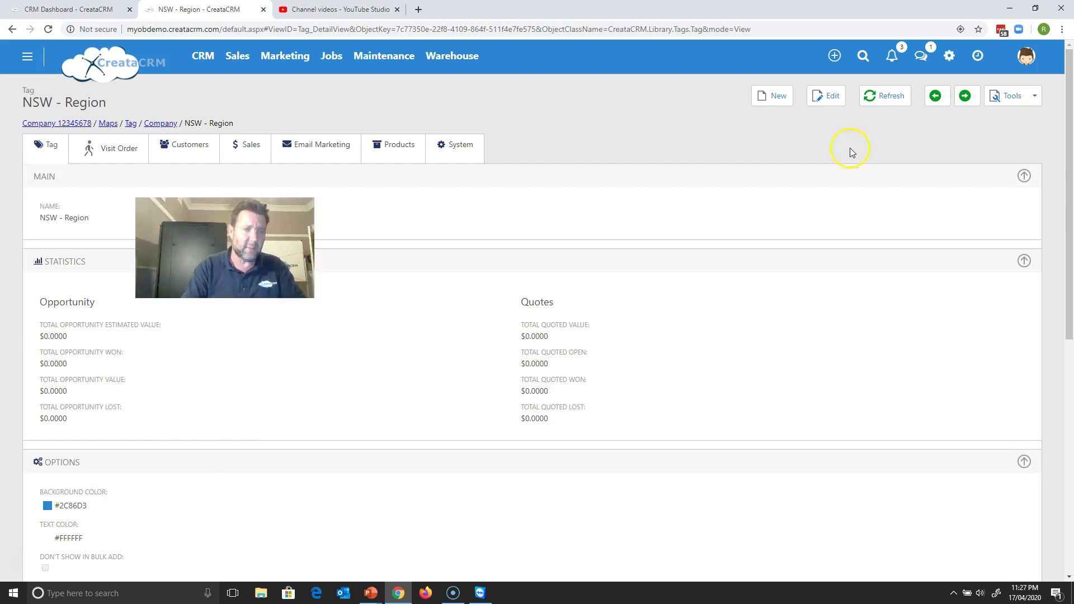
- Browse the NSW - Region tagged companies, then show the tag's visit order of 10 companies
{"action": "left_click", "coordinate": [178, 152]}
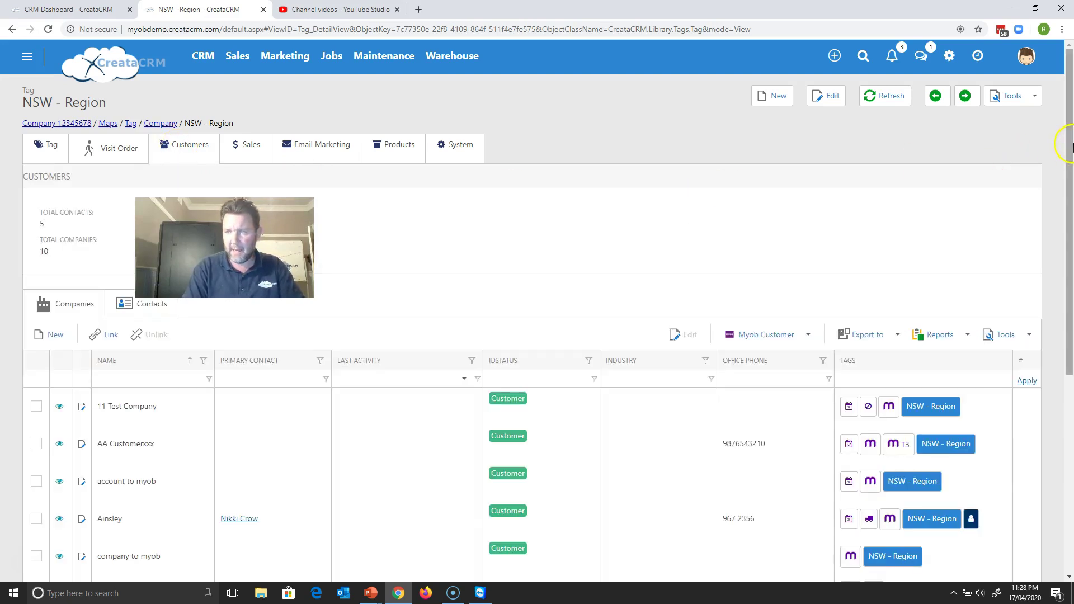
{"action": "scroll", "coordinate": [1055, 324], "scroll_direction": "down", "scroll_amount": 5}
{"action": "scroll", "coordinate": [1031, 312], "scroll_direction": "up", "scroll_amount": 3}
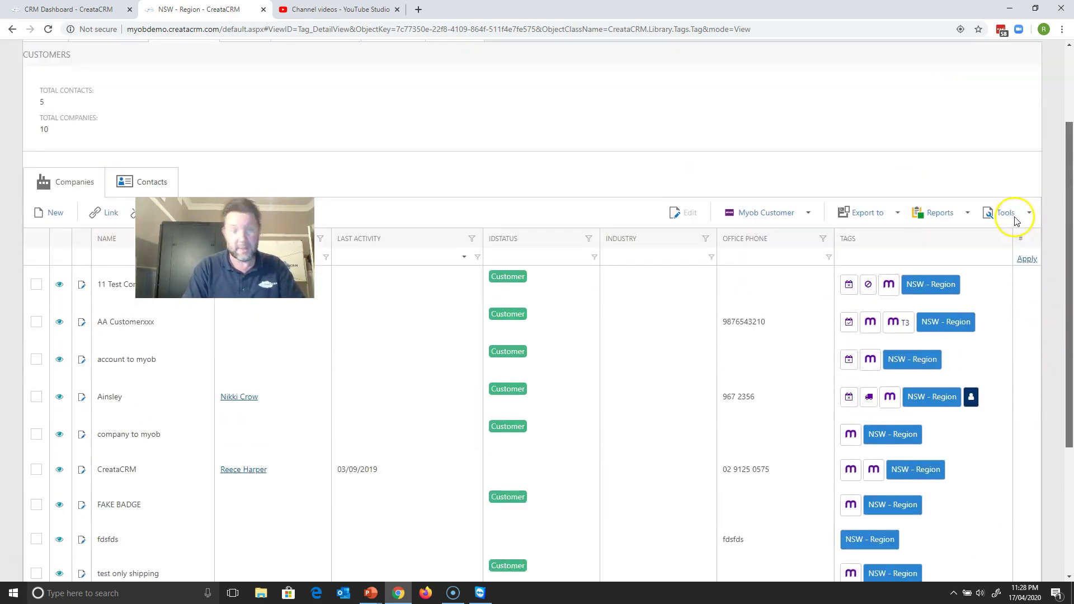
{"action": "scroll", "coordinate": [1002, 175], "scroll_direction": "up", "scroll_amount": 3}
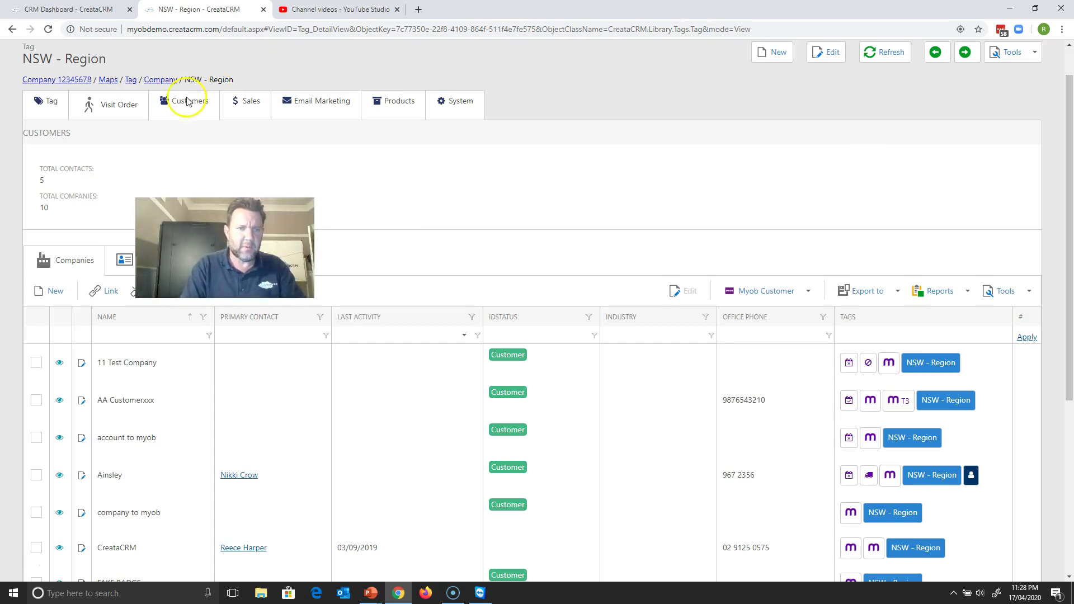
{"action": "left_click", "coordinate": [117, 106]}
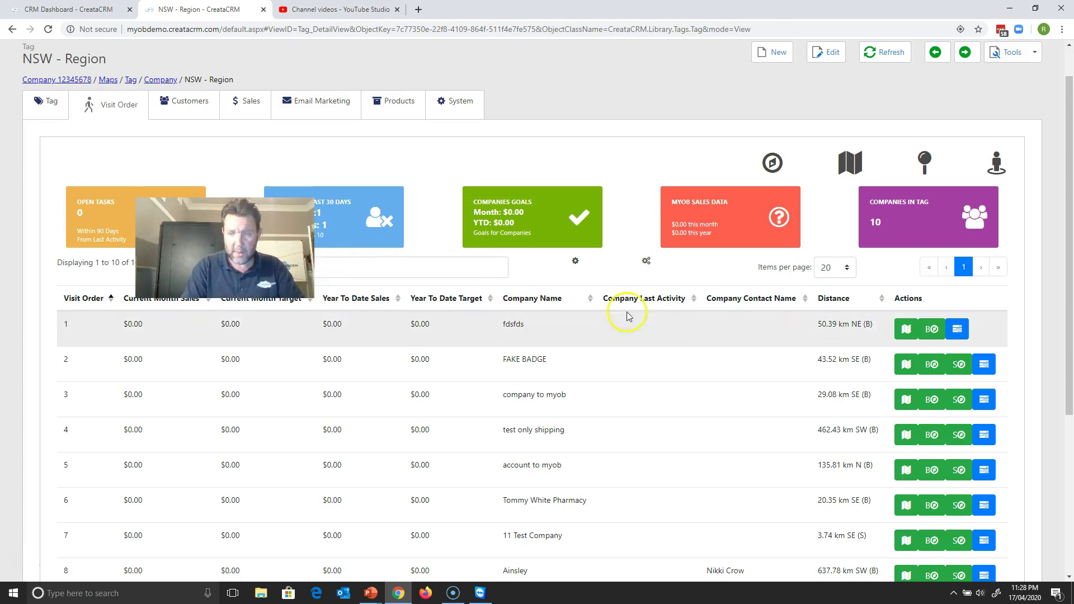
{"action": "scroll", "coordinate": [25, 554], "scroll_direction": "up", "scroll_amount": 1}
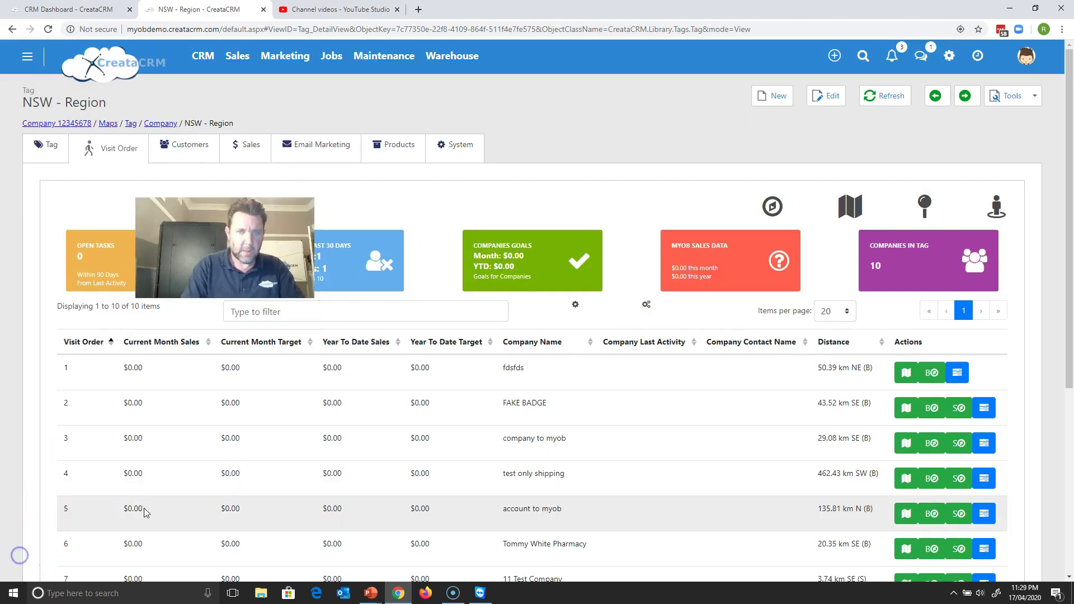
- Plot the tagged companies' addresses on a map and move to the Sydney markers
{"action": "left_click", "coordinate": [850, 216]}
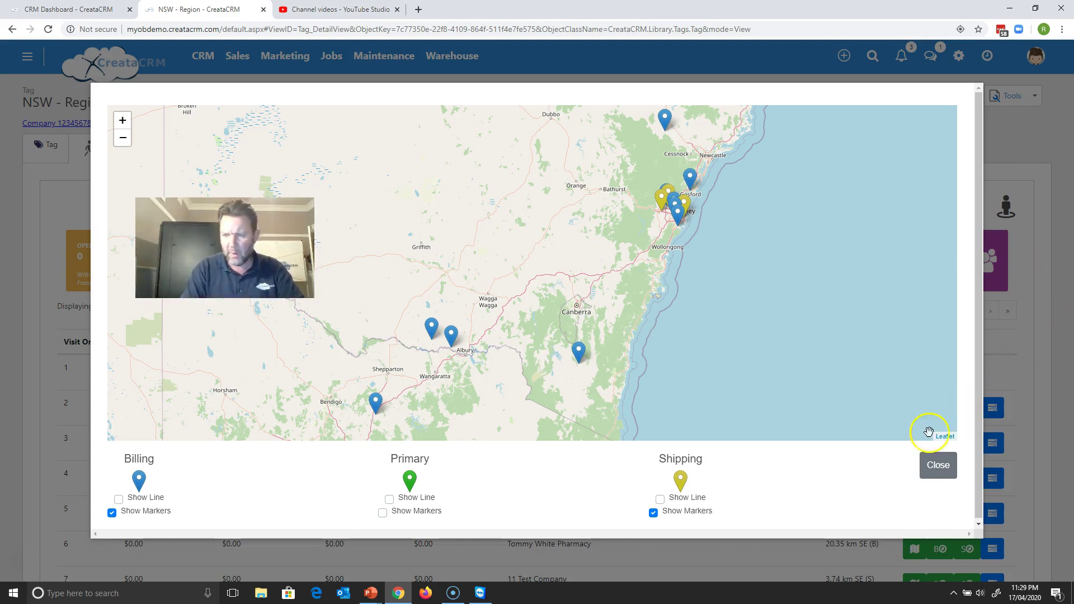
{"action": "left_click", "coordinate": [930, 467]}
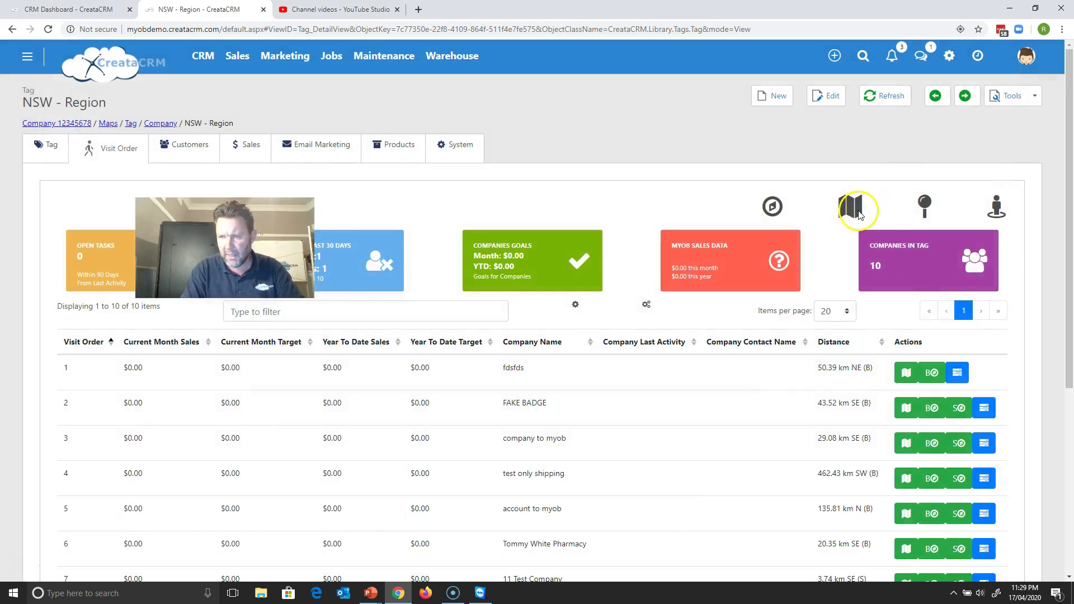
{"action": "left_click", "coordinate": [857, 208]}
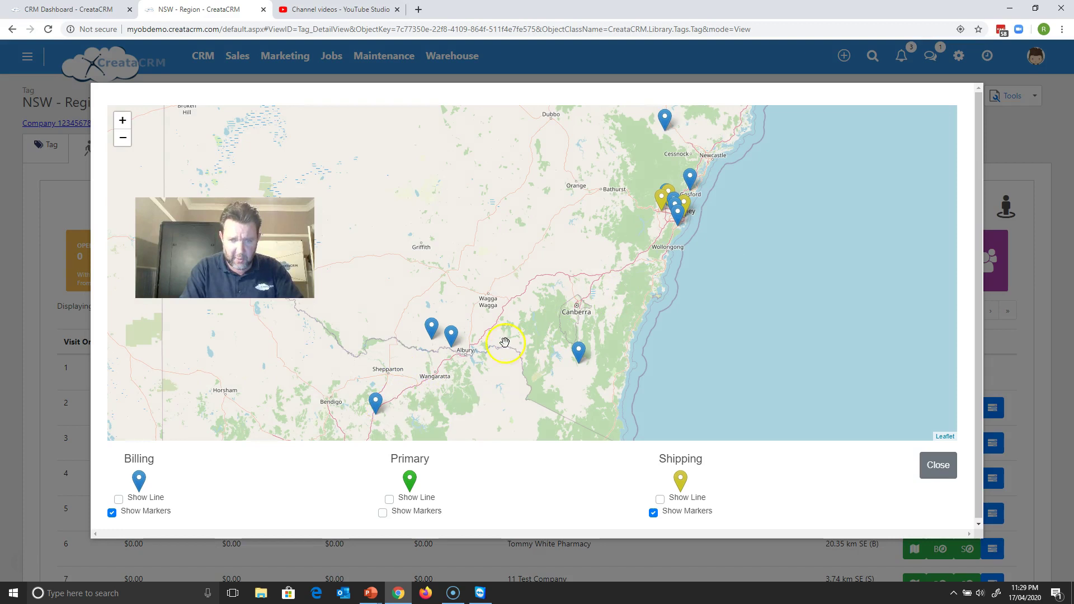
{"action": "scroll", "coordinate": [666, 243], "scroll_direction": "up", "scroll_amount": 5}
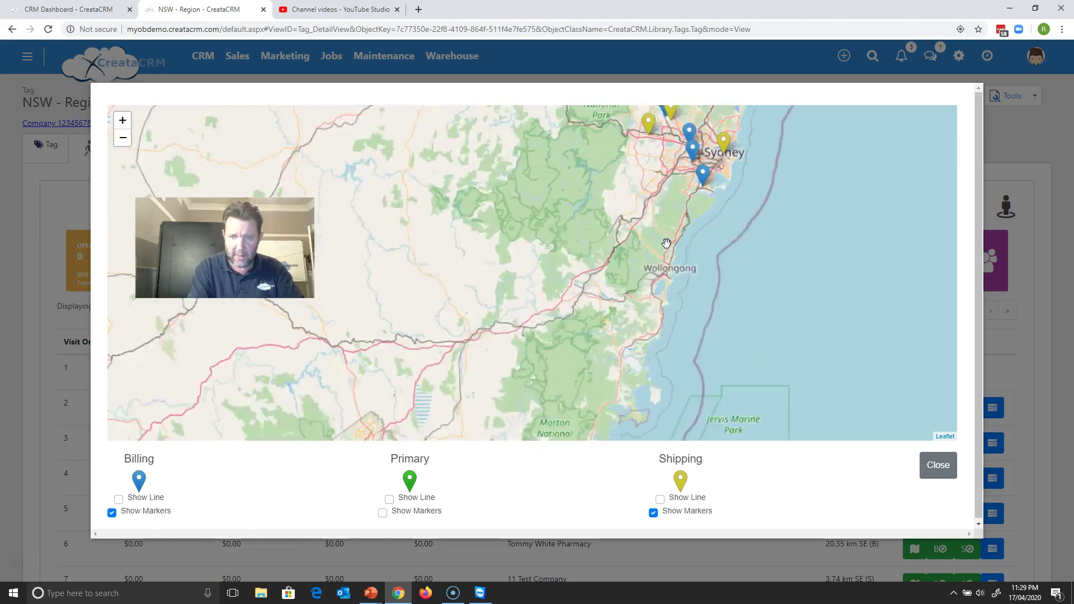
{"action": "scroll", "coordinate": [718, 230], "scroll_direction": "down", "scroll_amount": 3}
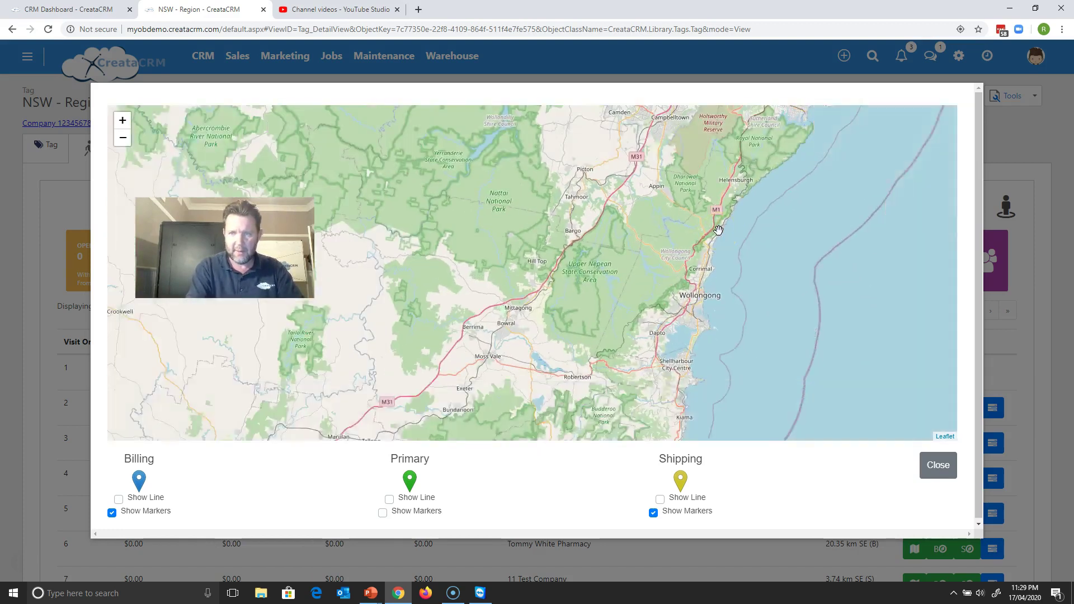
{"action": "left_click_drag", "start_coordinate": [738, 233], "coordinate": [721, 357]}
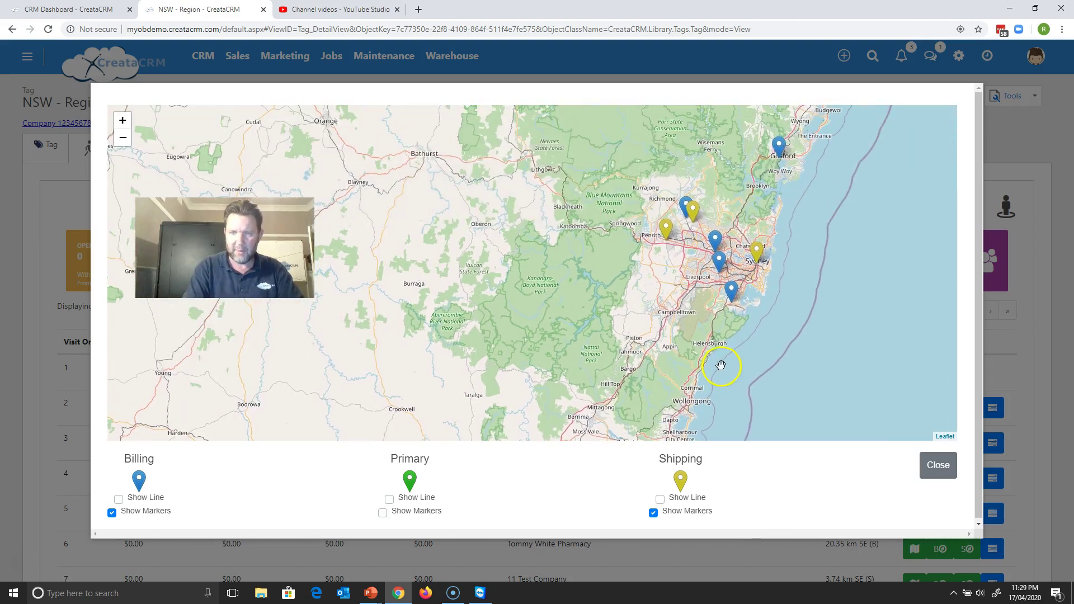
- Make the Sydney marker's address primary and change another marker's visit order from 3 to 2
{"action": "left_click", "coordinate": [755, 259]}
{"action": "left_click_drag", "start_coordinate": [742, 148], "coordinate": [729, 148]}
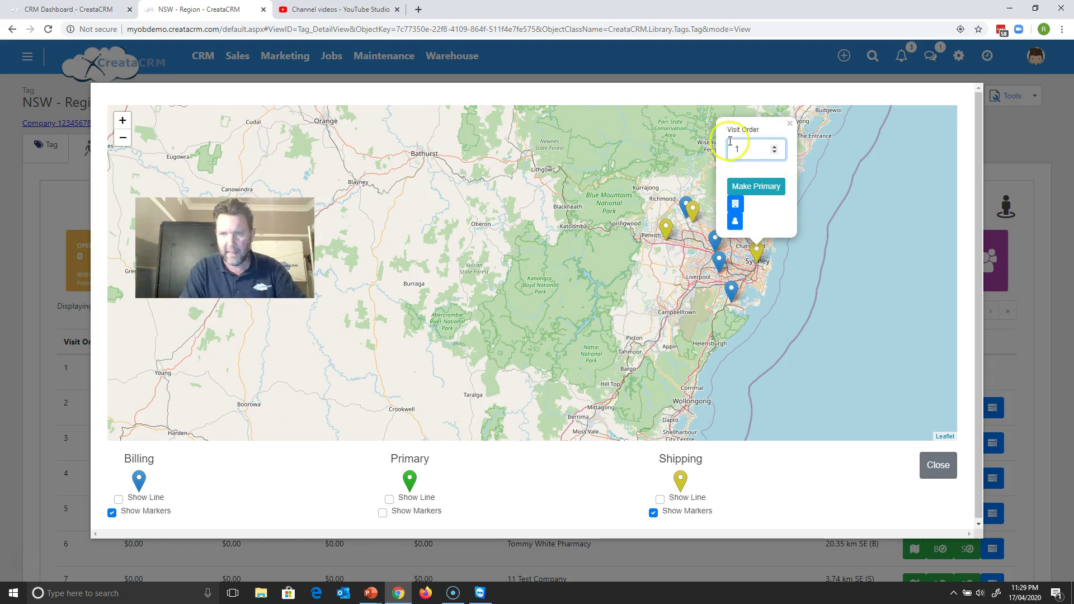
{"action": "left_click", "coordinate": [768, 188]}
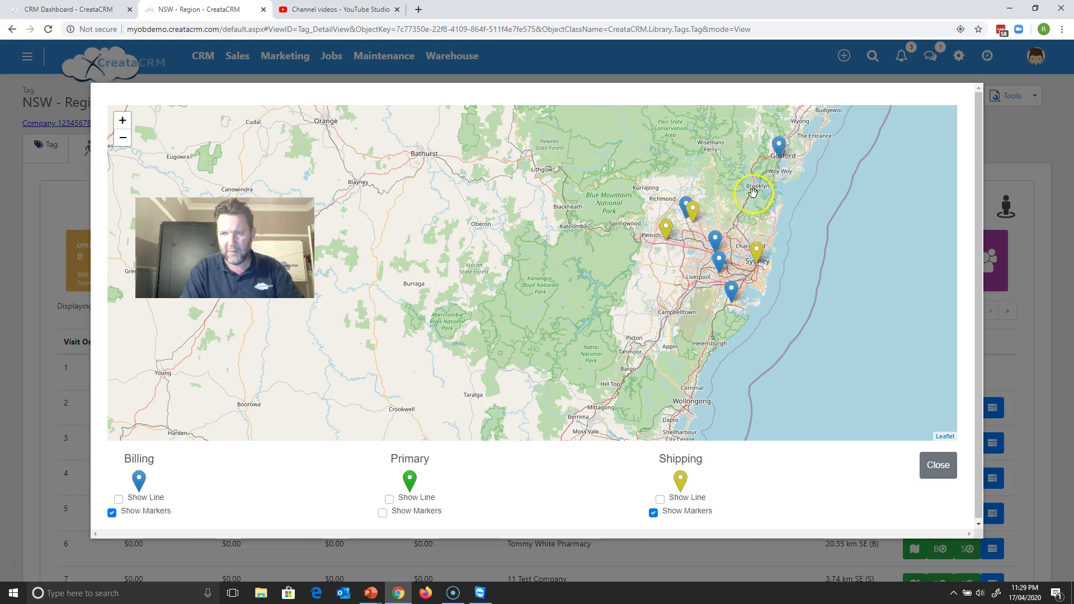
{"action": "left_click", "coordinate": [719, 259]}
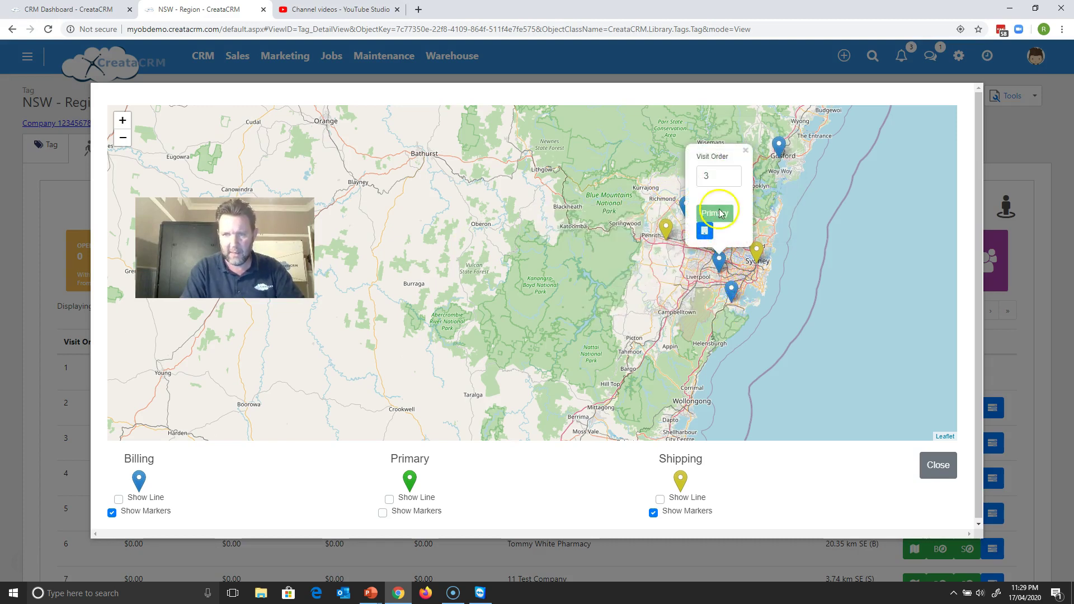
{"action": "left_click_drag", "start_coordinate": [712, 176], "coordinate": [693, 183]}
{"action": "type", "text": "2"}
- Inspect the visit orders of the Penrith, Sydney, blue and 11 Test Company markers
{"action": "left_click", "coordinate": [666, 229]}
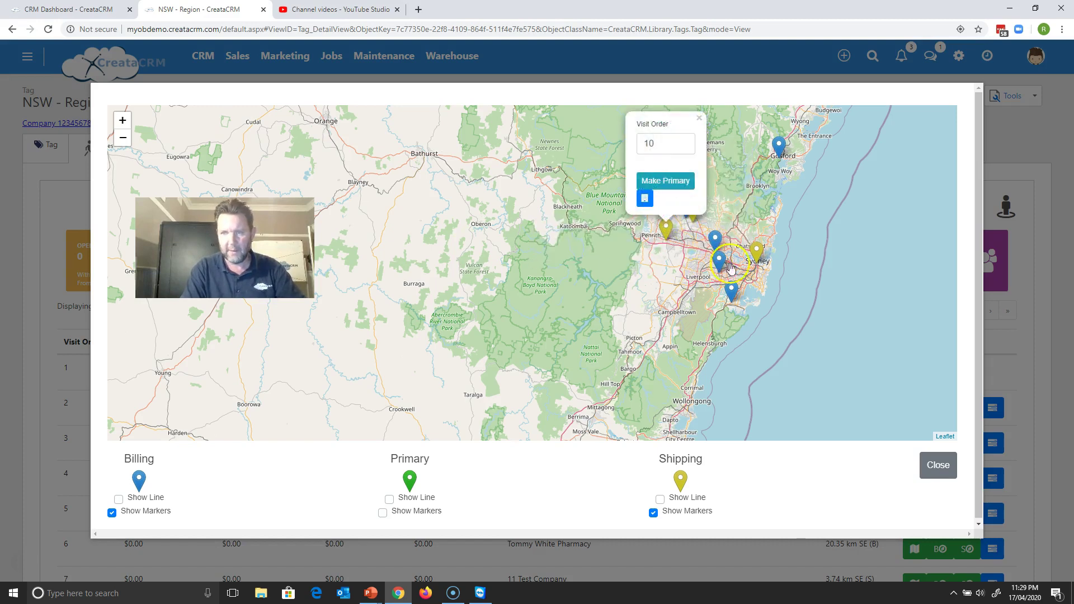
{"action": "left_click", "coordinate": [758, 258]}
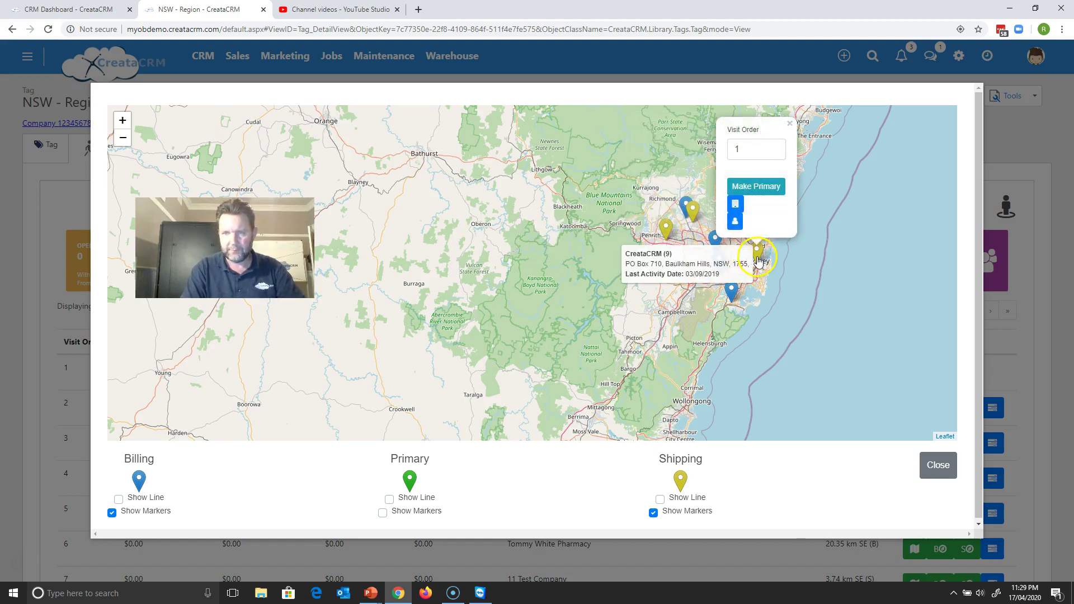
{"action": "left_click", "coordinate": [716, 240]}
{"action": "left_click", "coordinate": [704, 157]}
{"action": "left_click_drag", "start_coordinate": [703, 156], "coordinate": [696, 157]}
{"action": "left_click", "coordinate": [640, 179]}
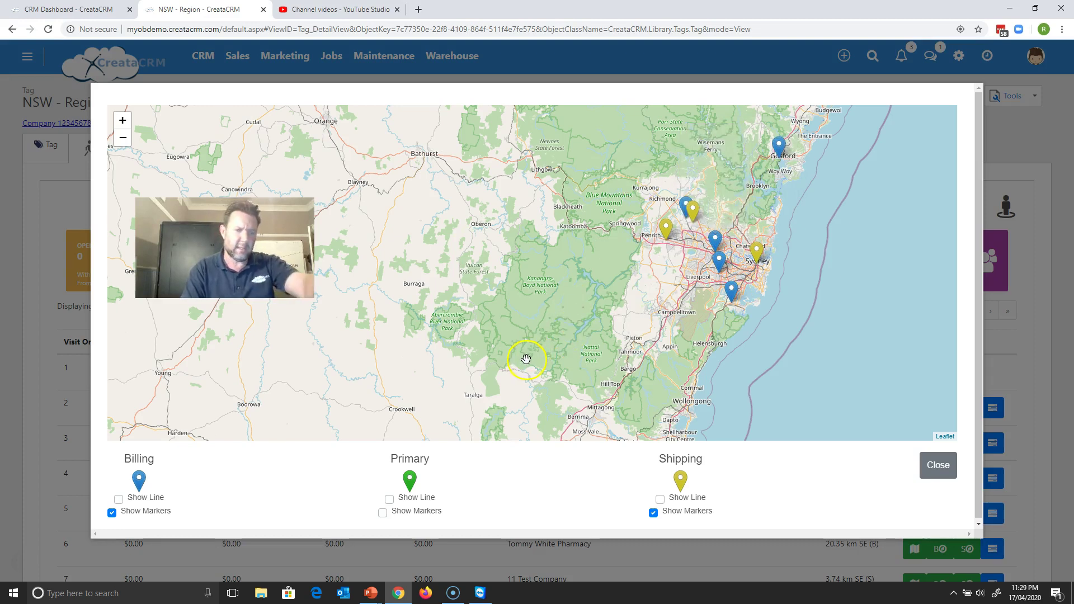
{"action": "left_click", "coordinate": [735, 301]}
{"action": "left_click", "coordinate": [677, 272]}
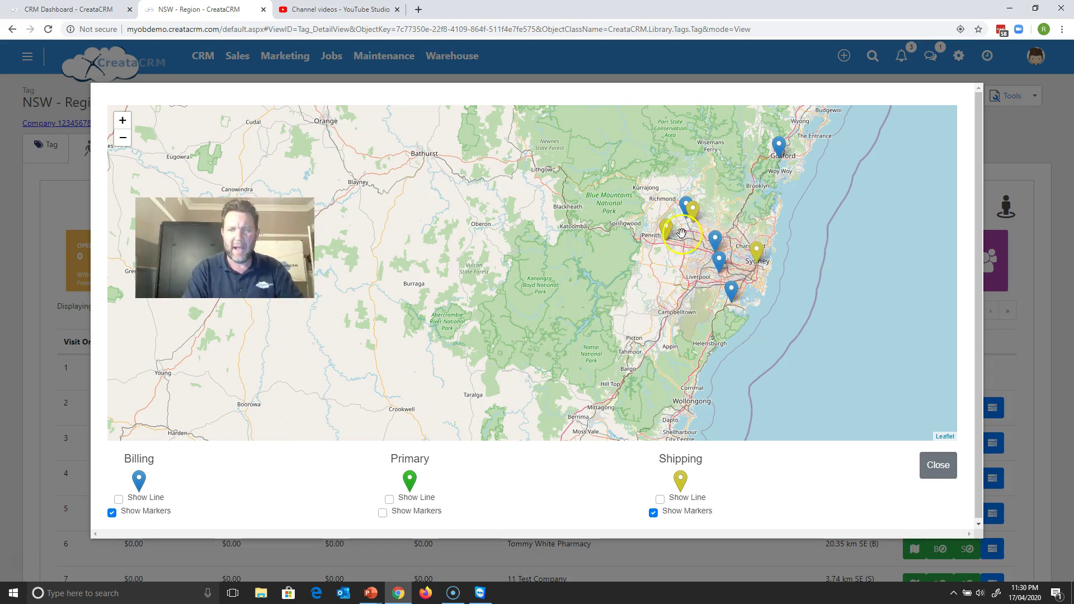
{"action": "left_click", "coordinate": [693, 213]}
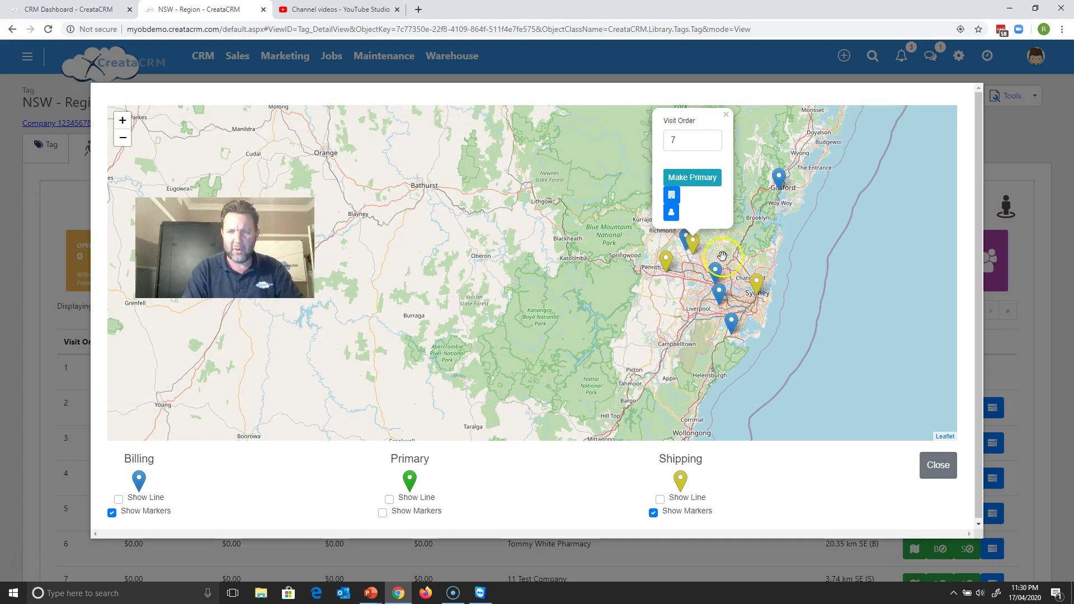
- Toggle the Primary Show Line route lines on and off, then reopen the marker's visit order
{"action": "left_click", "coordinate": [390, 500]}
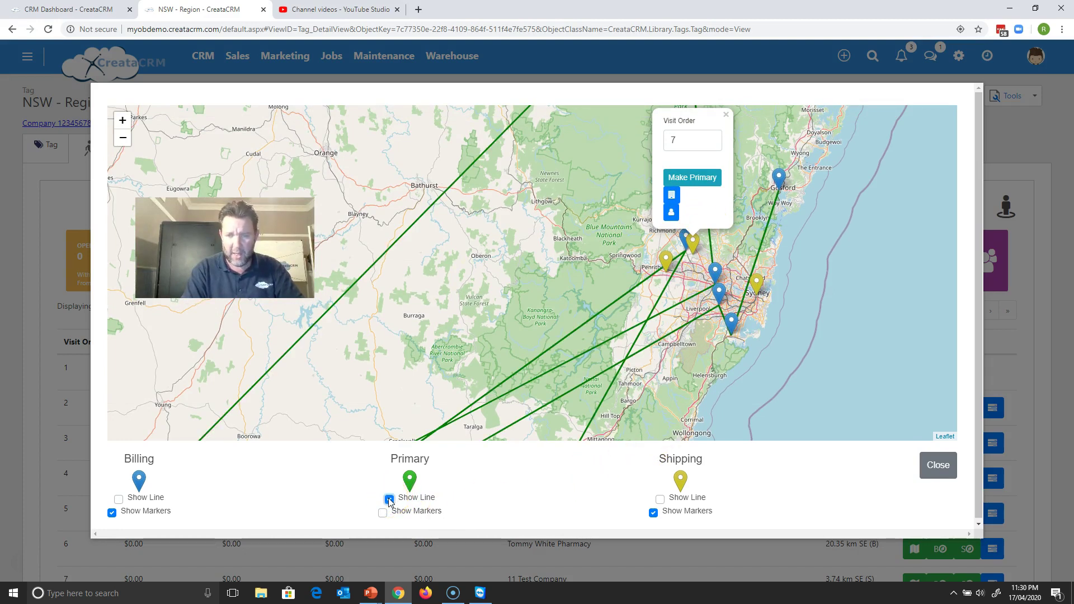
{"action": "left_click", "coordinate": [390, 499]}
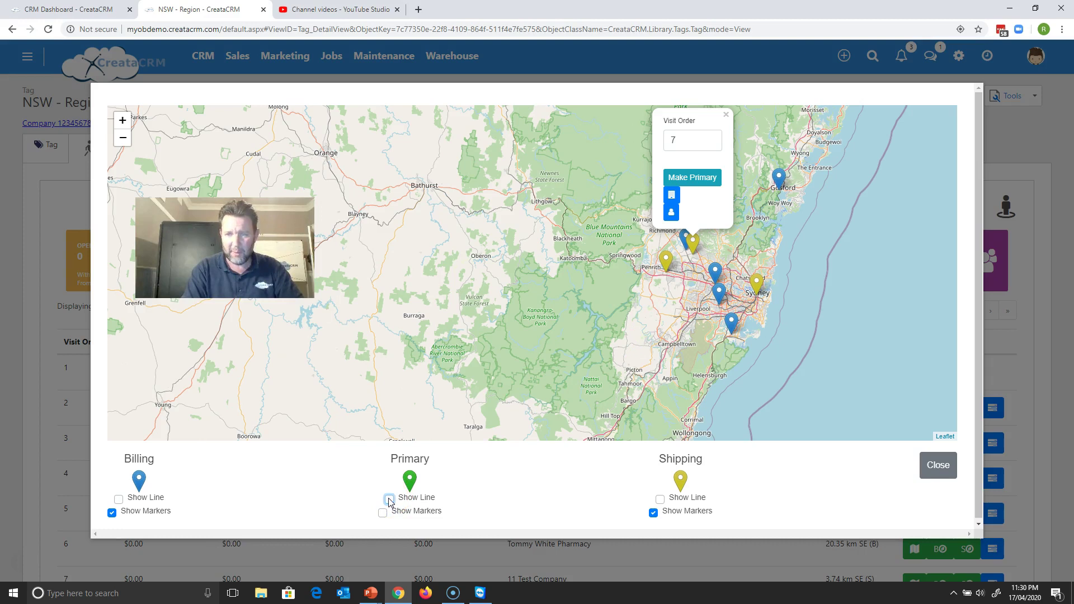
{"action": "left_click", "coordinate": [727, 235]}
{"action": "left_click", "coordinate": [692, 241]}
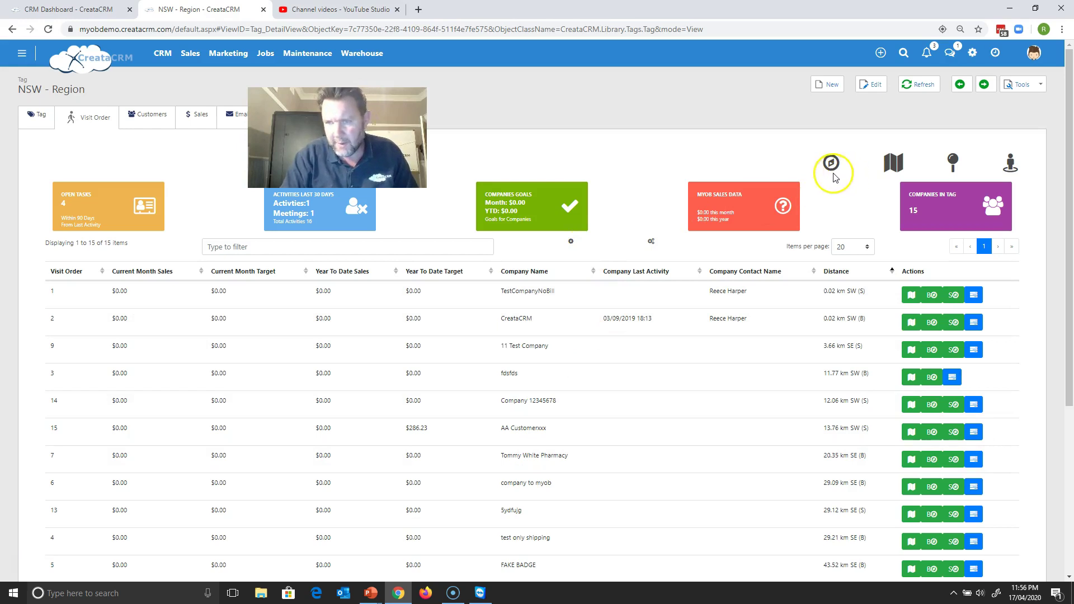
{"action": "left_click", "coordinate": [890, 168]}
{"action": "left_click_drag", "start_coordinate": [724, 252], "coordinate": [692, 369]}
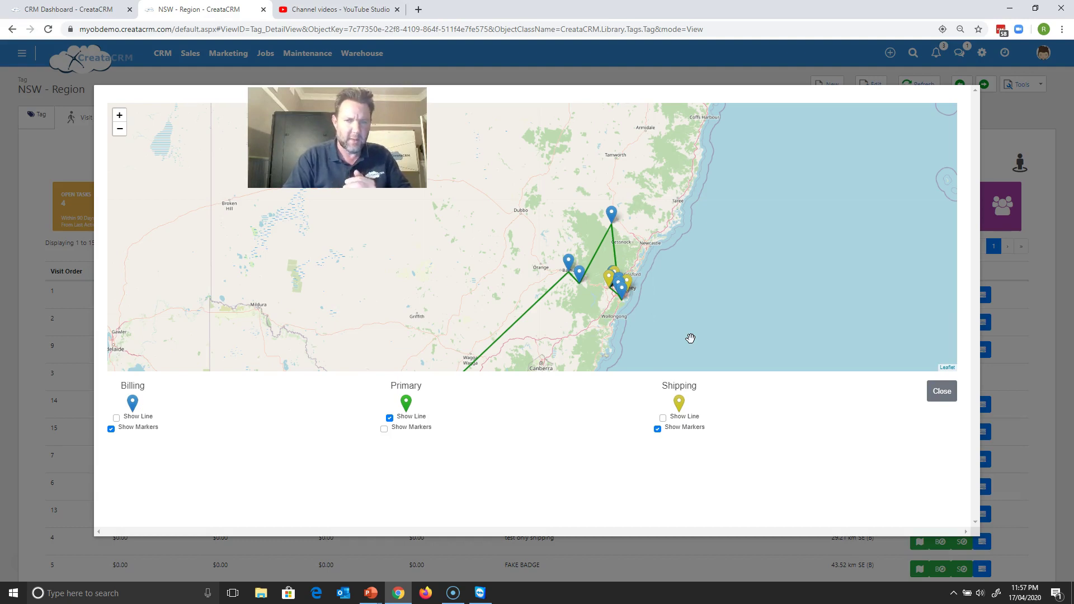
{"action": "double_click", "coordinate": [651, 292]}
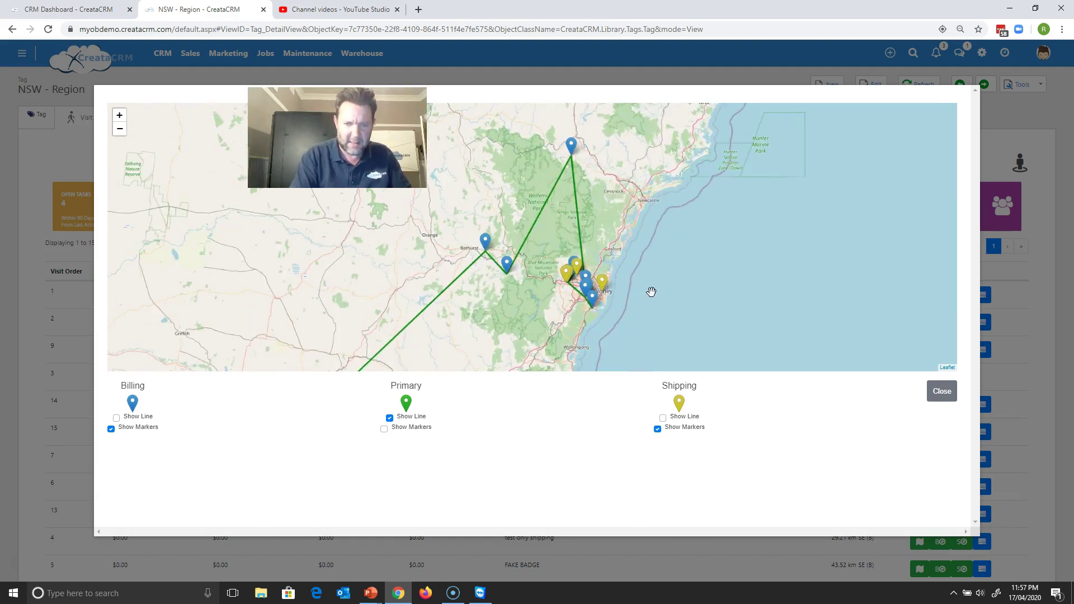
{"action": "scroll", "coordinate": [651, 292], "scroll_direction": "up", "scroll_amount": 1}
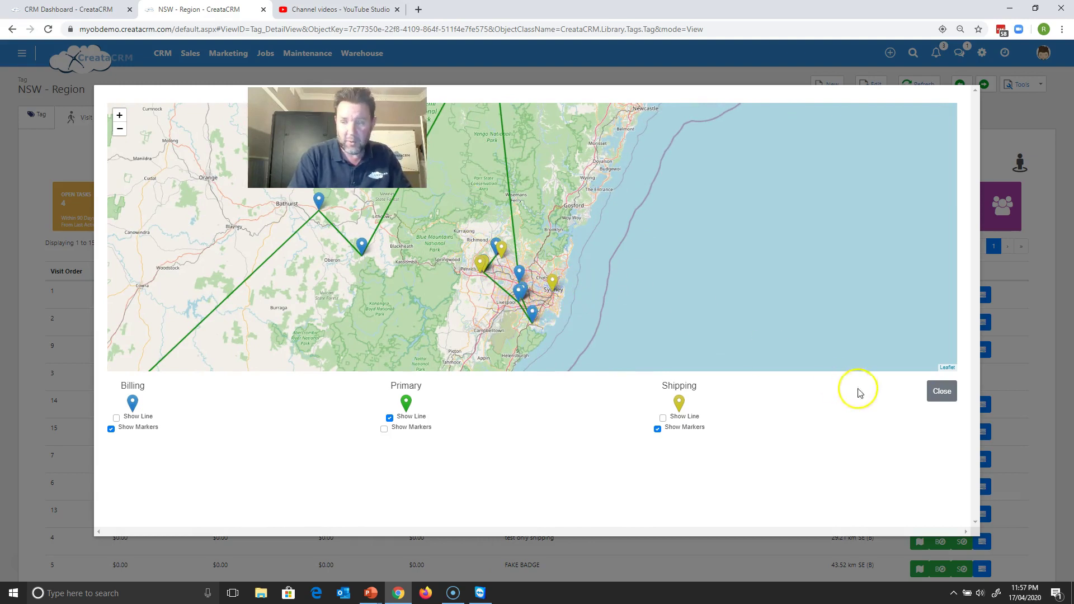
{"action": "left_click", "coordinate": [942, 391]}
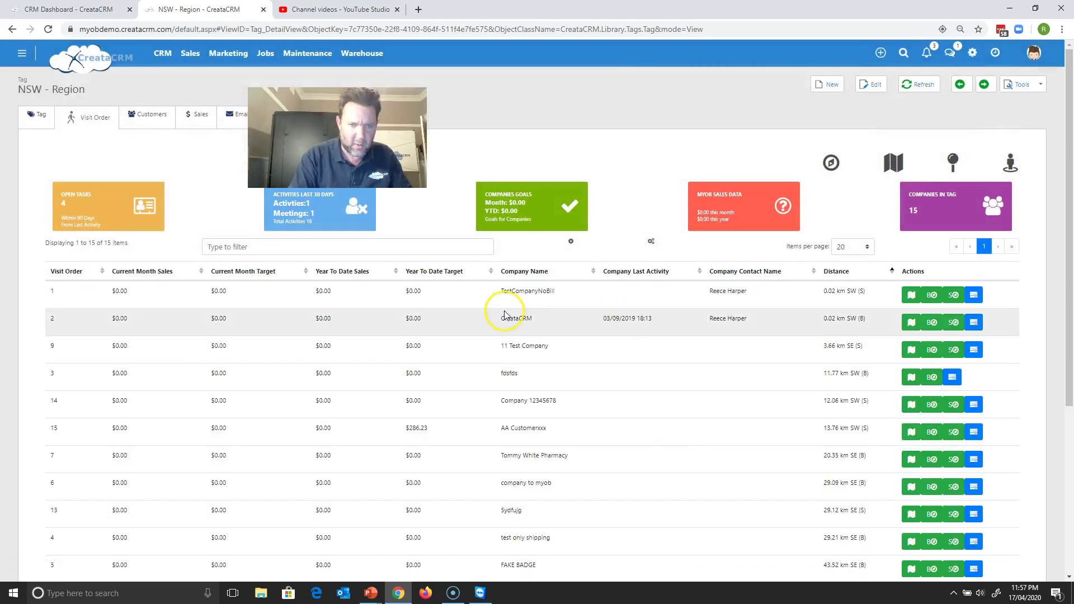
{"action": "left_click", "coordinate": [570, 241]}
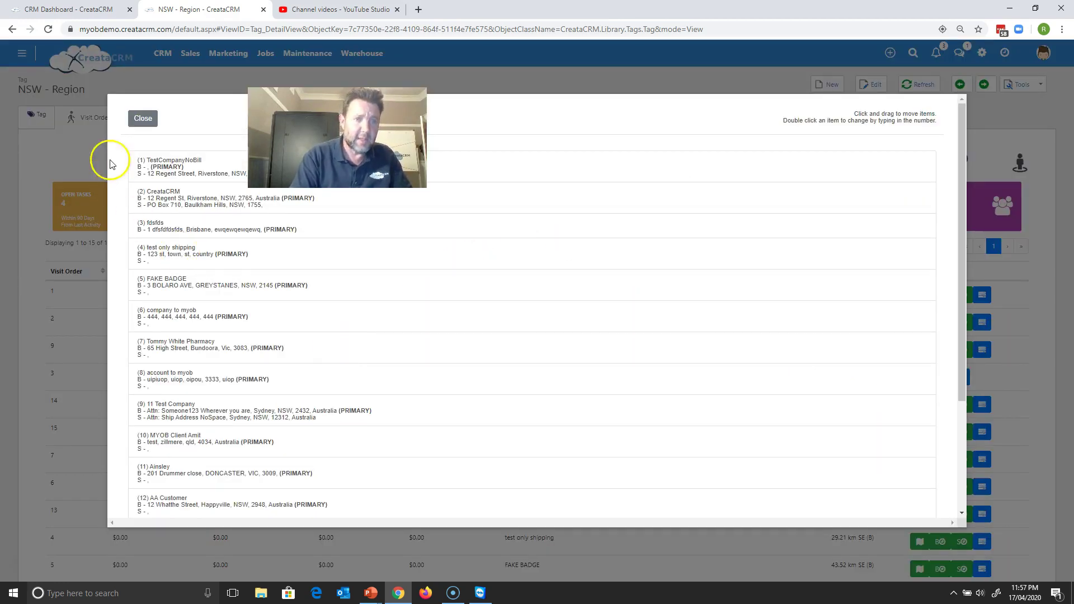
- Close the reorder list, sort the companies by distance nearest first, and open the main menu
{"action": "left_click", "coordinate": [145, 119]}
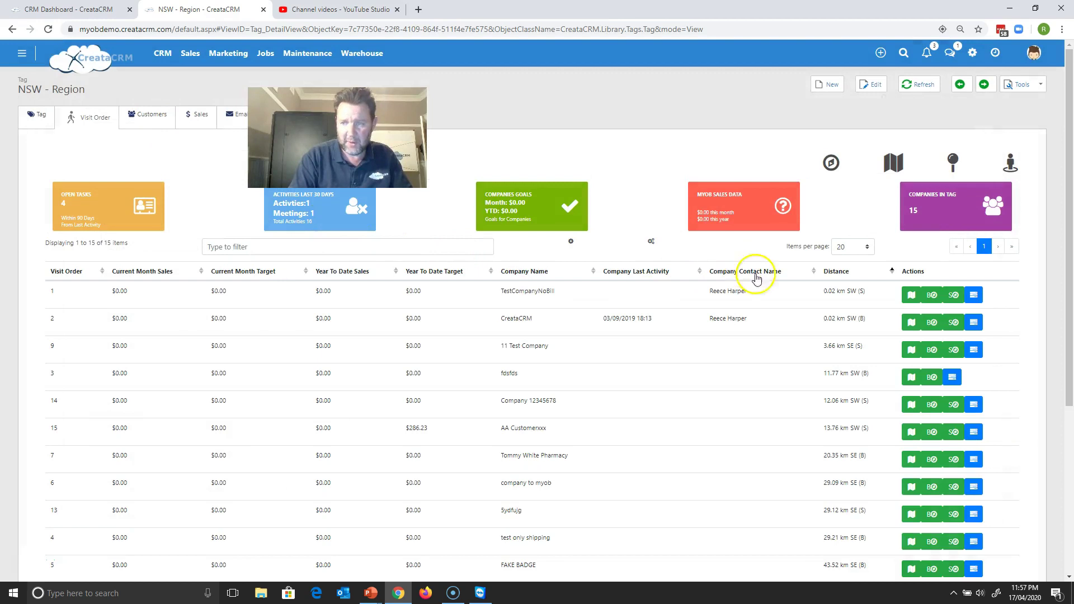
{"action": "left_click", "coordinate": [828, 275]}
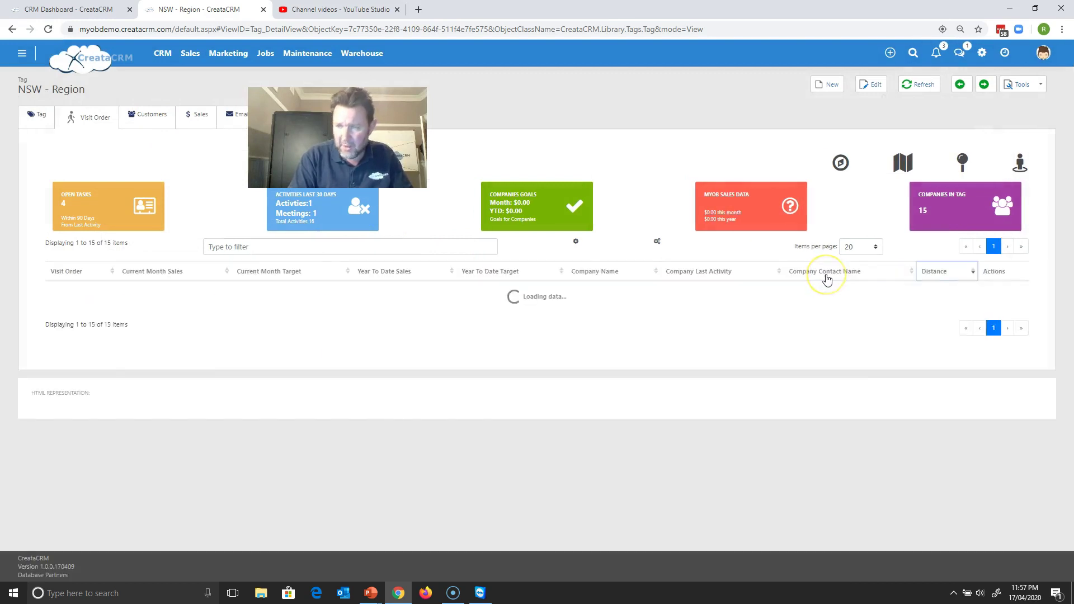
{"action": "left_click", "coordinate": [828, 276]}
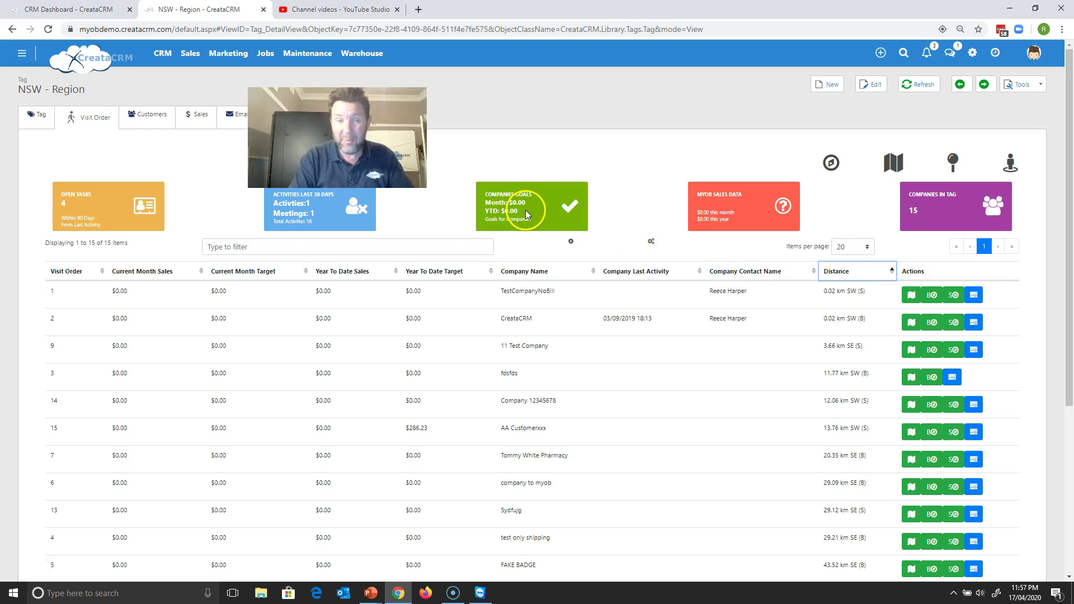
{"action": "left_click", "coordinate": [23, 56]}
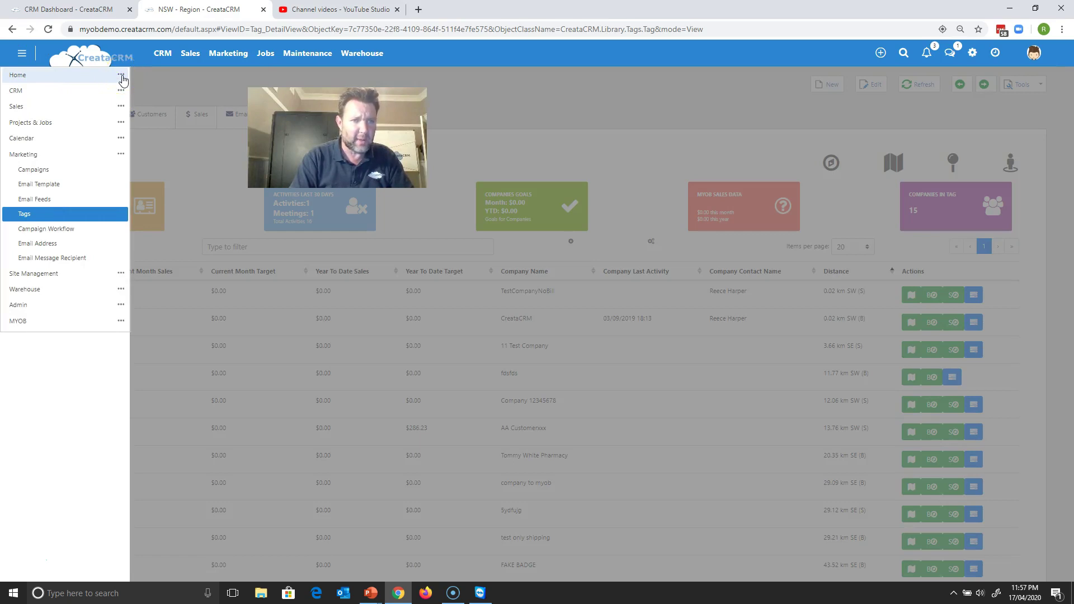
- Switch to the mobile CRM and list the companies in NSW - Region
{"action": "left_click", "coordinate": [122, 77]}
{"action": "left_click", "coordinate": [92, 133]}
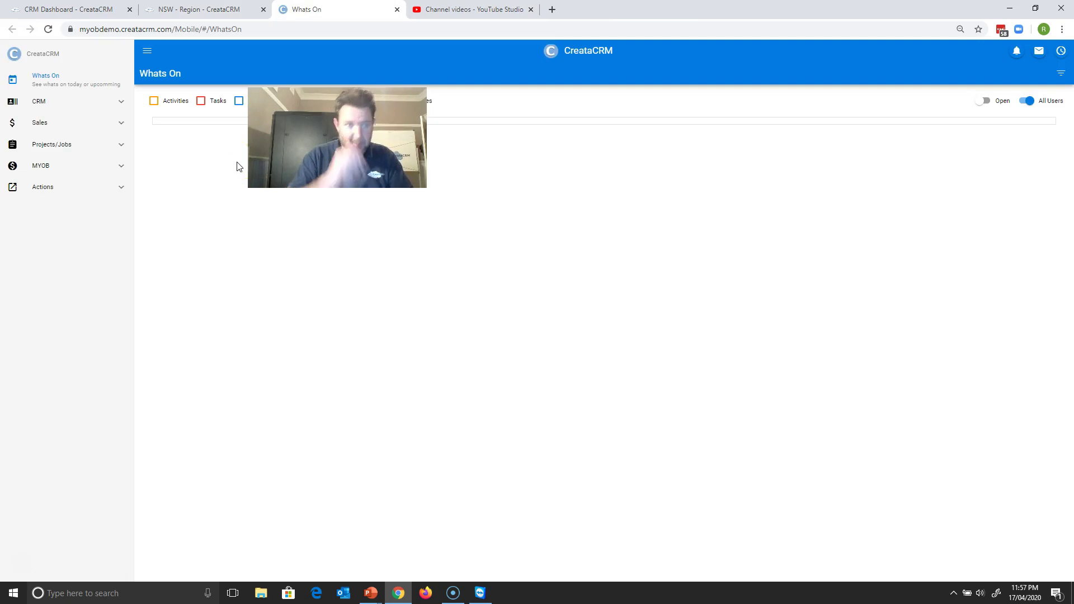
{"action": "left_click", "coordinate": [61, 105]}
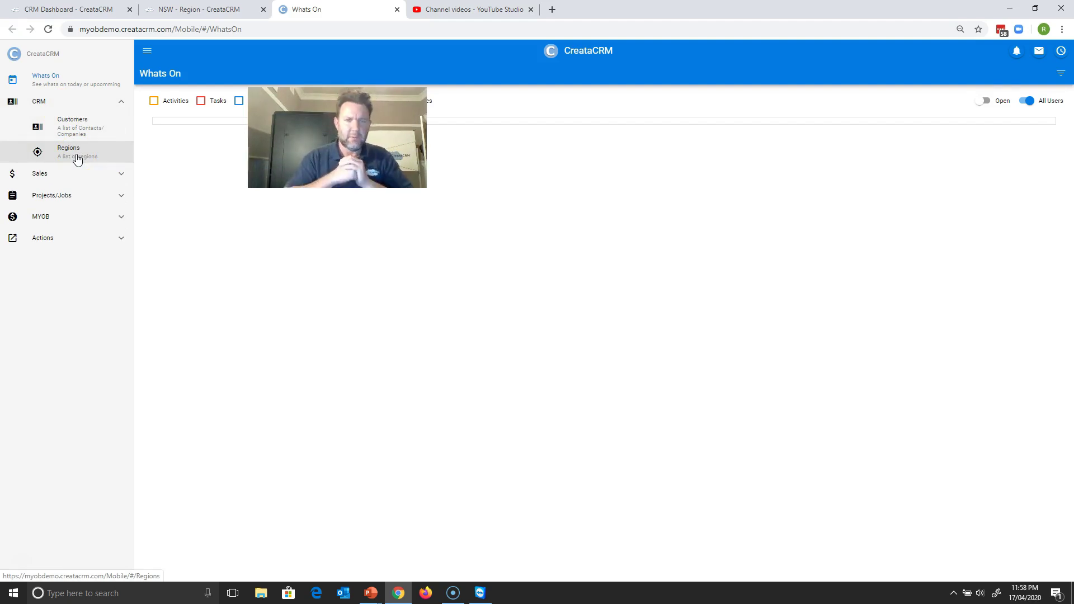
{"action": "left_click", "coordinate": [78, 160]}
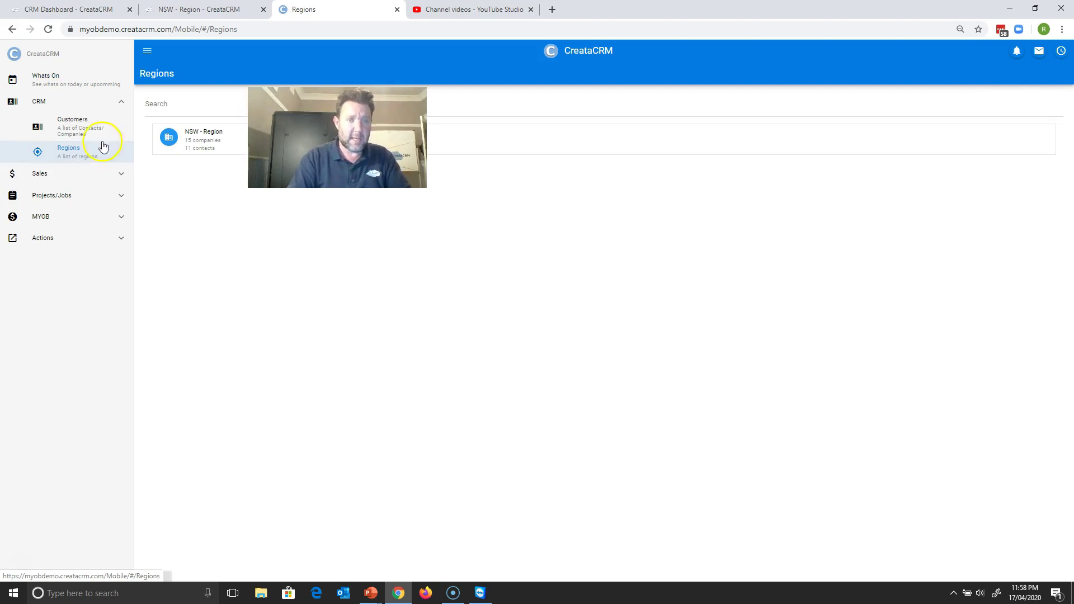
{"action": "left_click", "coordinate": [186, 143]}
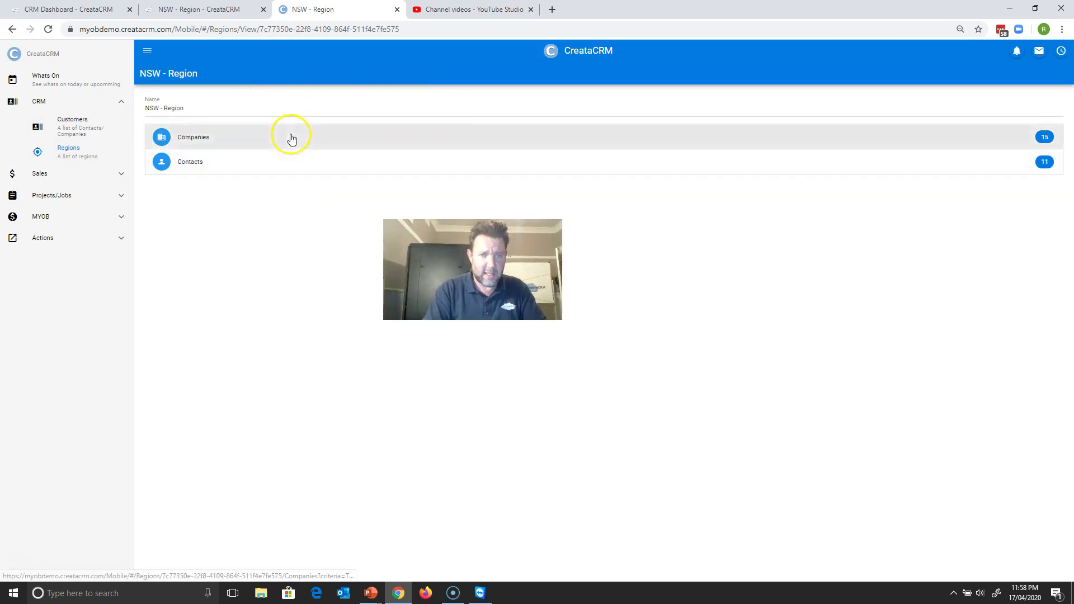
{"action": "left_click", "coordinate": [291, 138]}
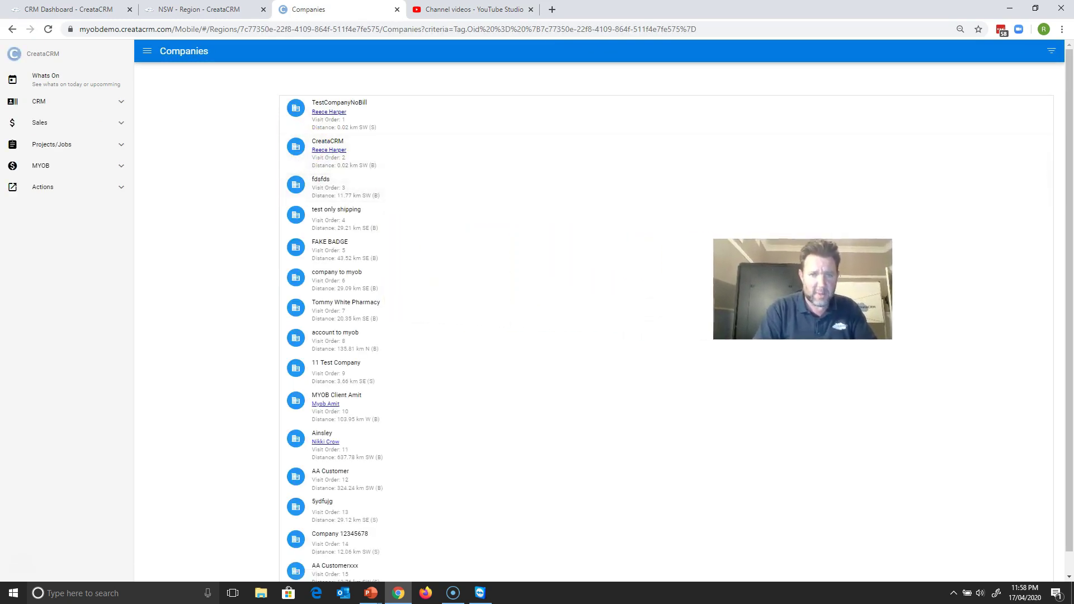
- Open FAKE BADGE and get Google Maps driving directions to its billing address
{"action": "left_click", "coordinate": [511, 127]}
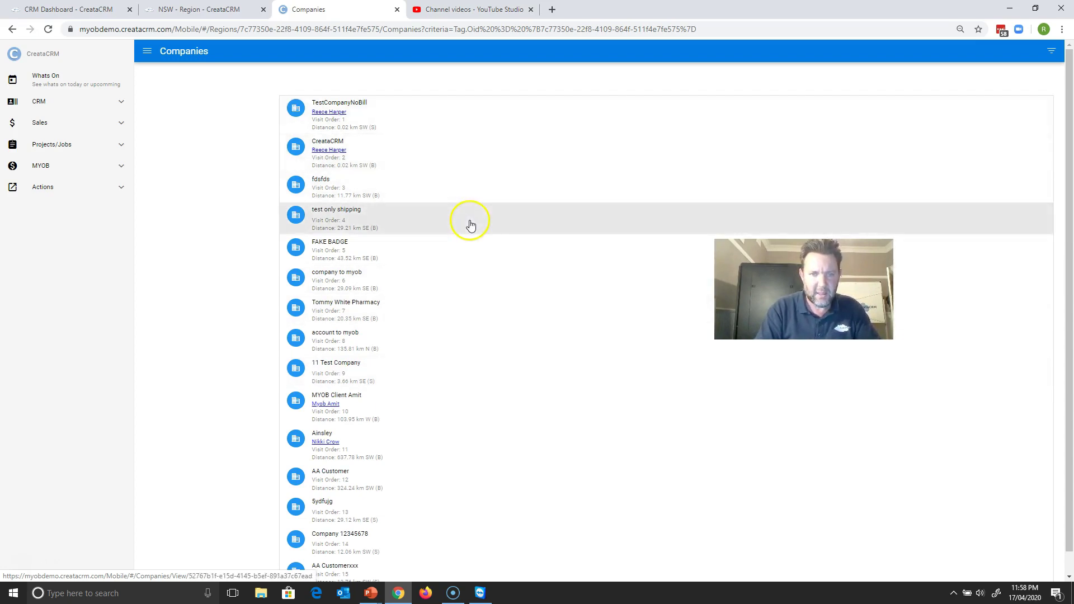
{"action": "left_click", "coordinate": [468, 250]}
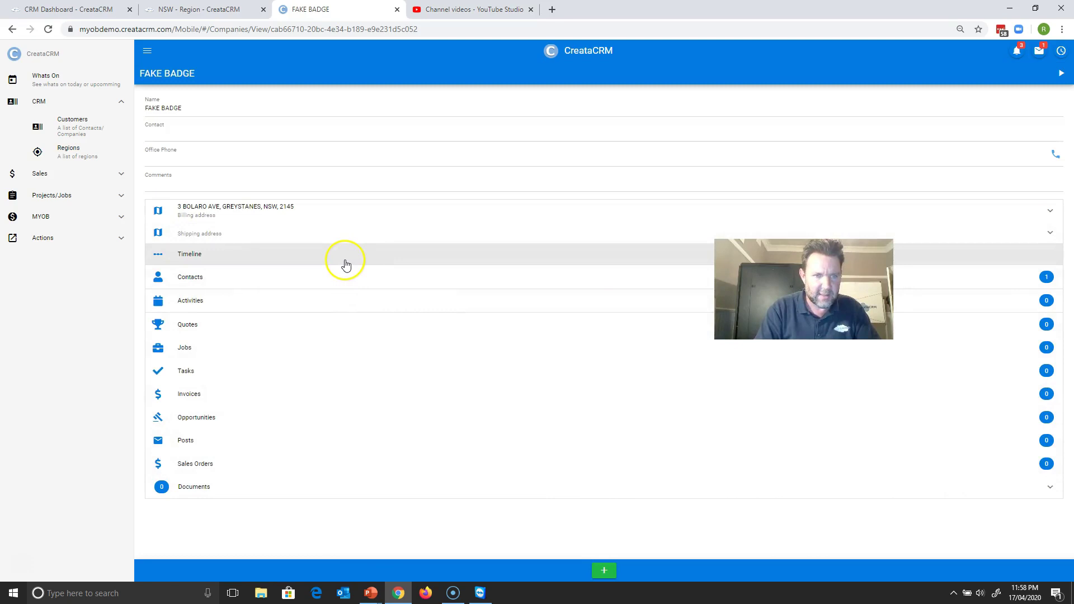
{"action": "left_click", "coordinate": [343, 212]}
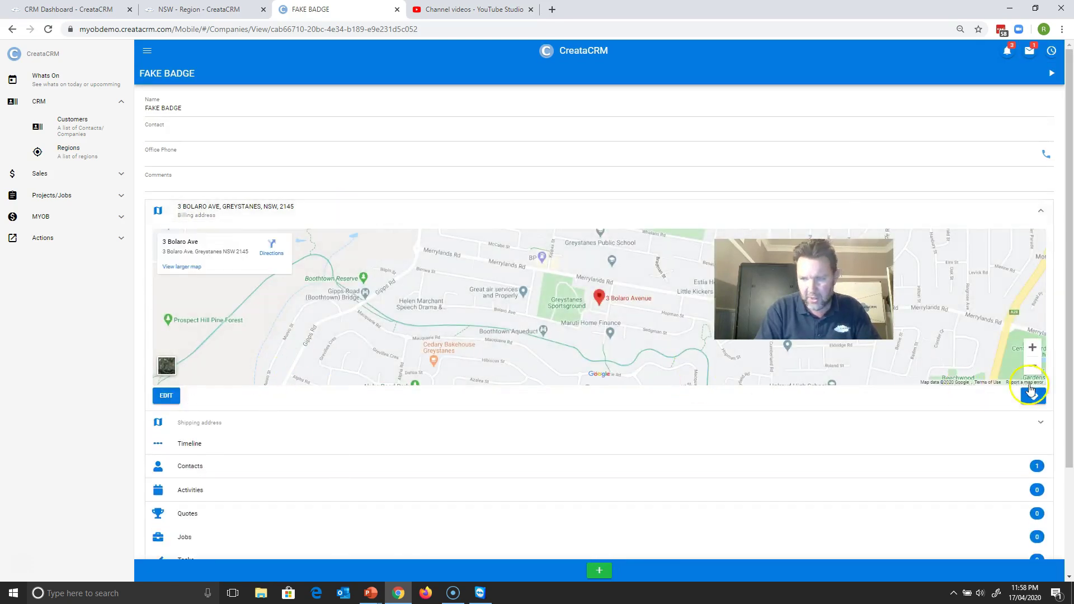
{"action": "left_click", "coordinate": [1034, 396]}
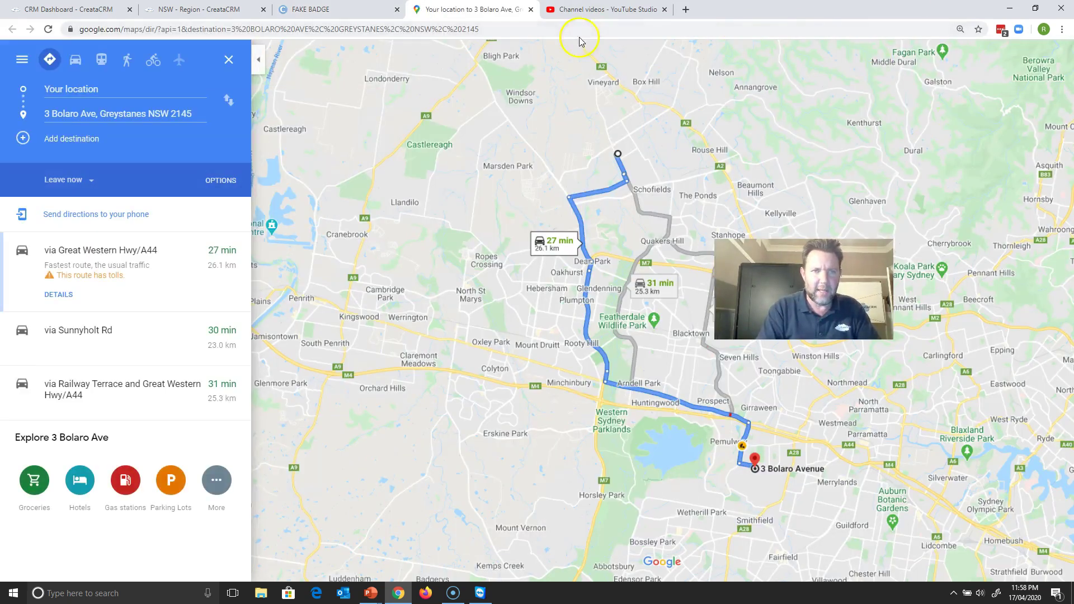
- Return to the FAKE BADGE tab and go to the mobile Regions list
{"action": "left_click", "coordinate": [344, 10]}
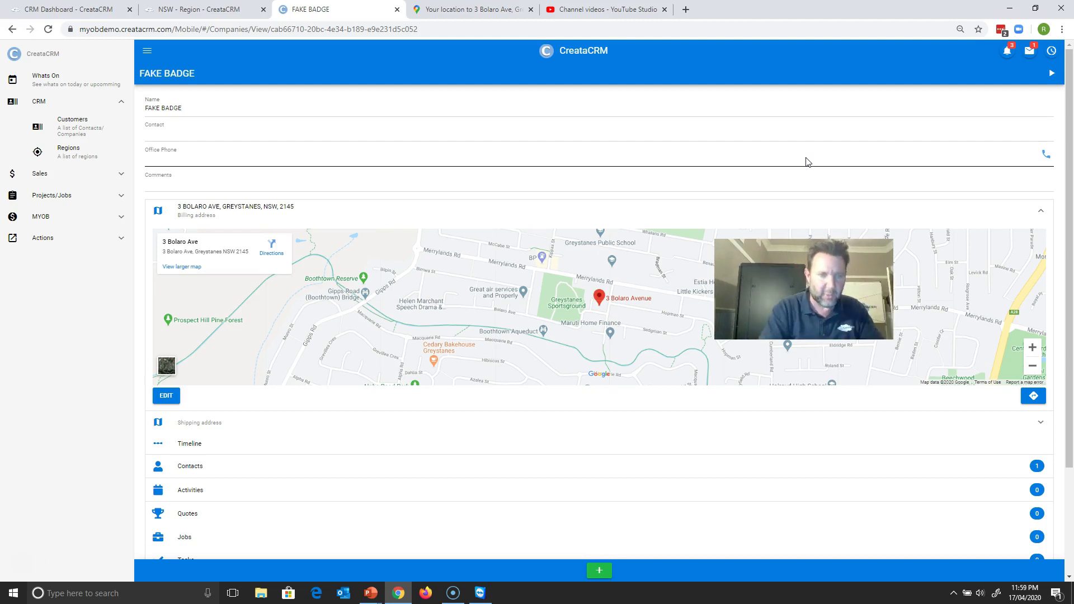
{"action": "left_click", "coordinate": [92, 150]}
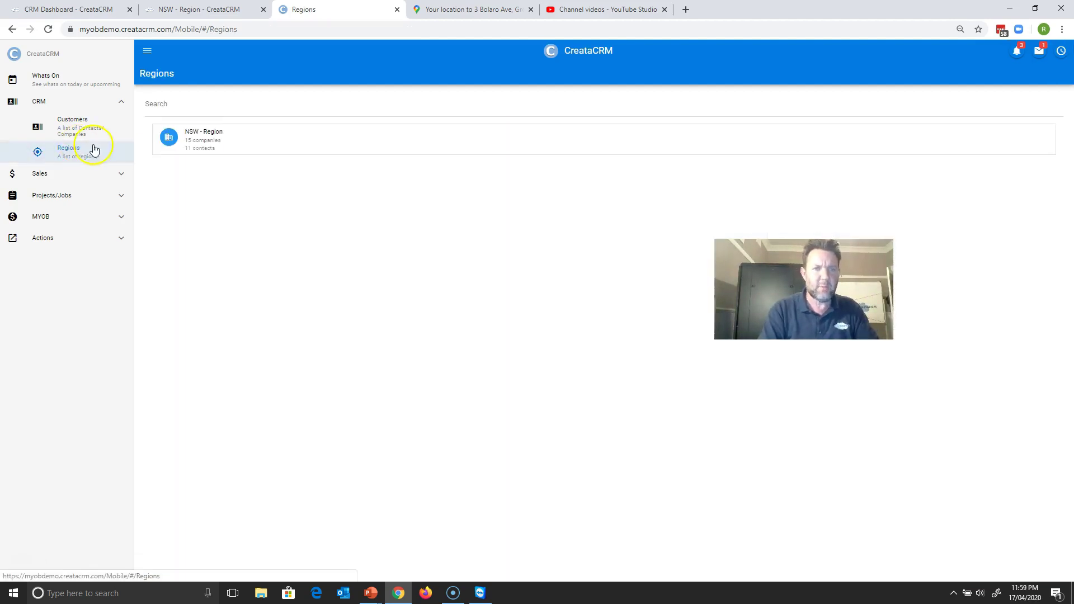
- Back on the desktop NSW - Region page, view and close its companies map
{"action": "left_click", "coordinate": [217, 10]}
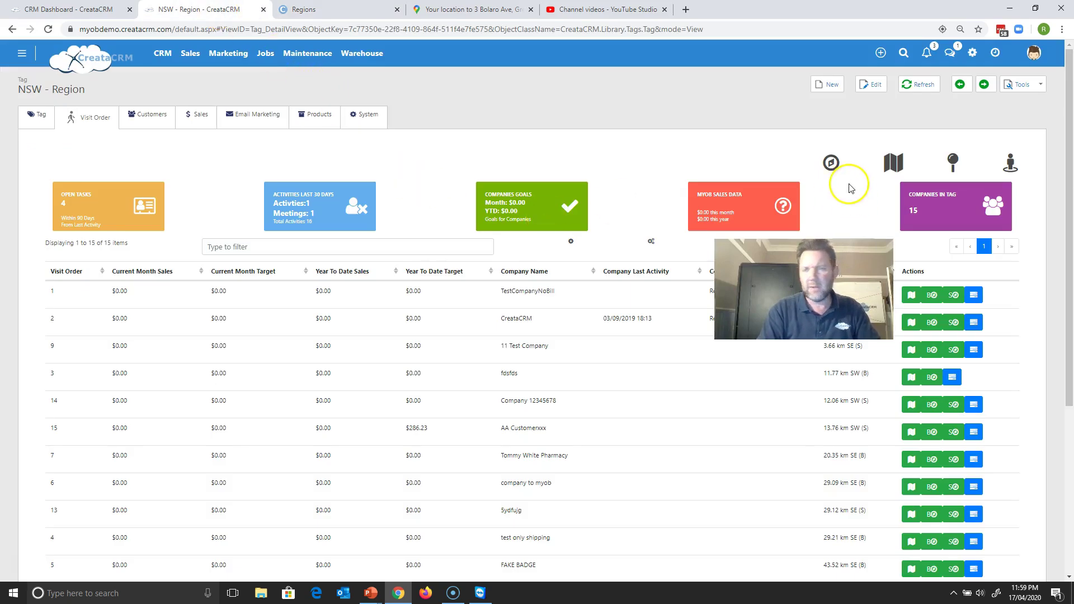
{"action": "left_click", "coordinate": [894, 162]}
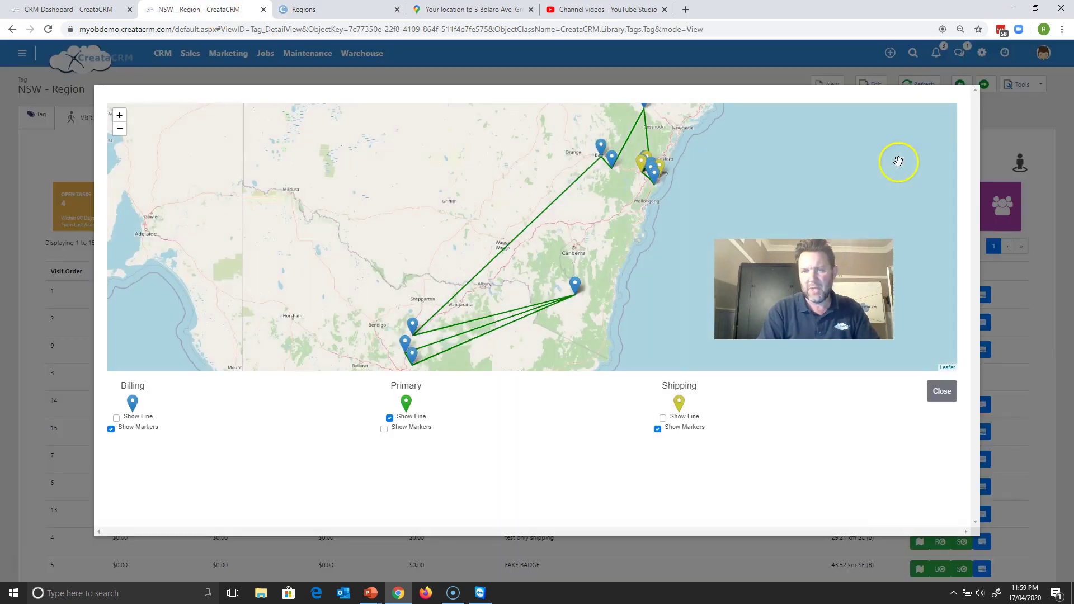
{"action": "left_click", "coordinate": [953, 387]}
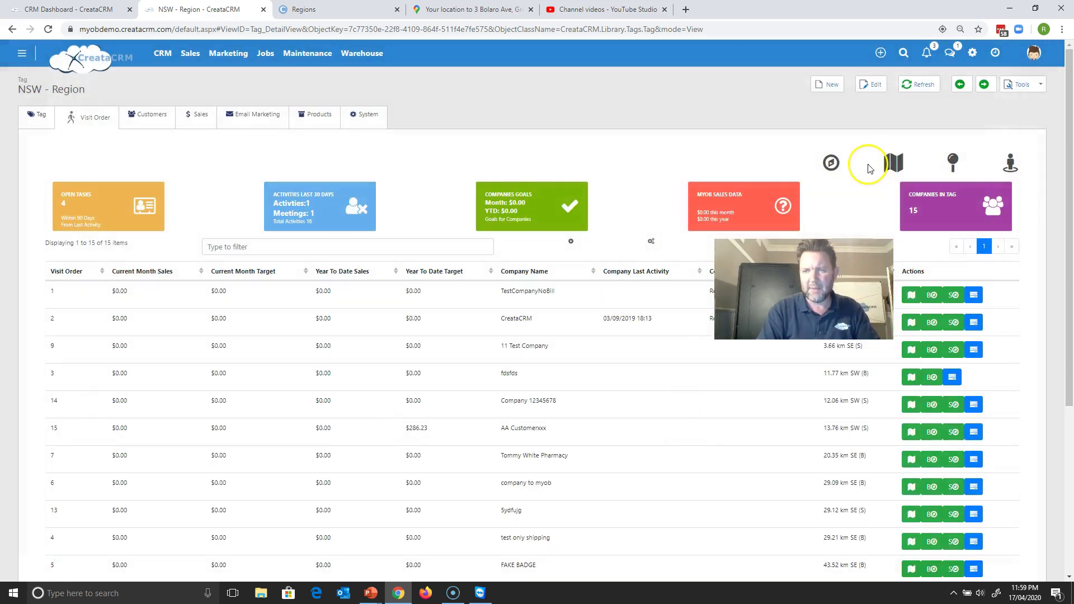
- Check the geofence's coverage of 15 companies, then close the geofence view
{"action": "left_click", "coordinate": [832, 164]}
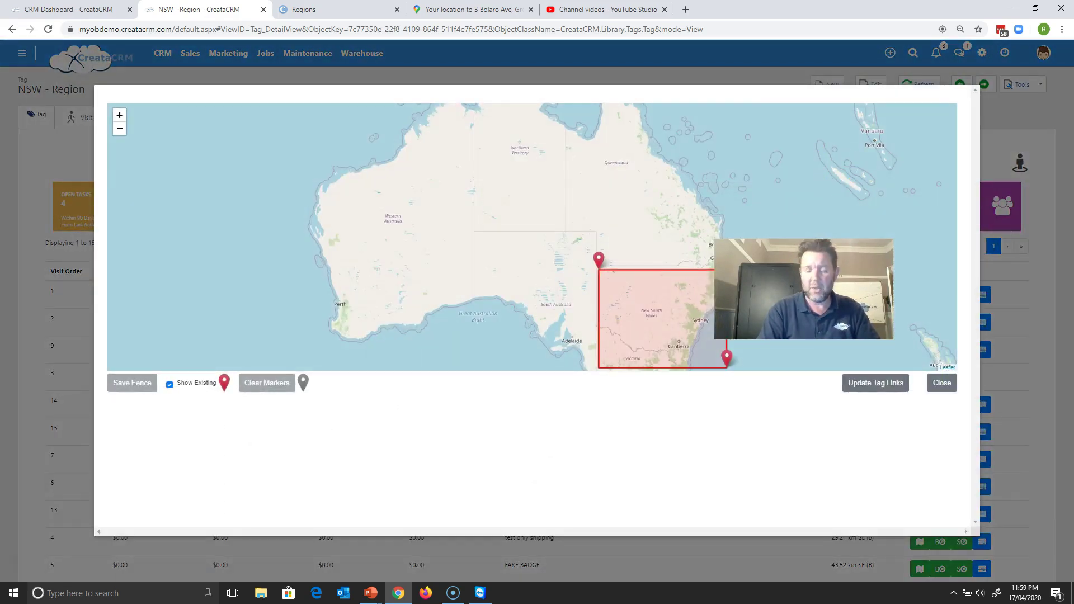
{"action": "left_click", "coordinate": [679, 328]}
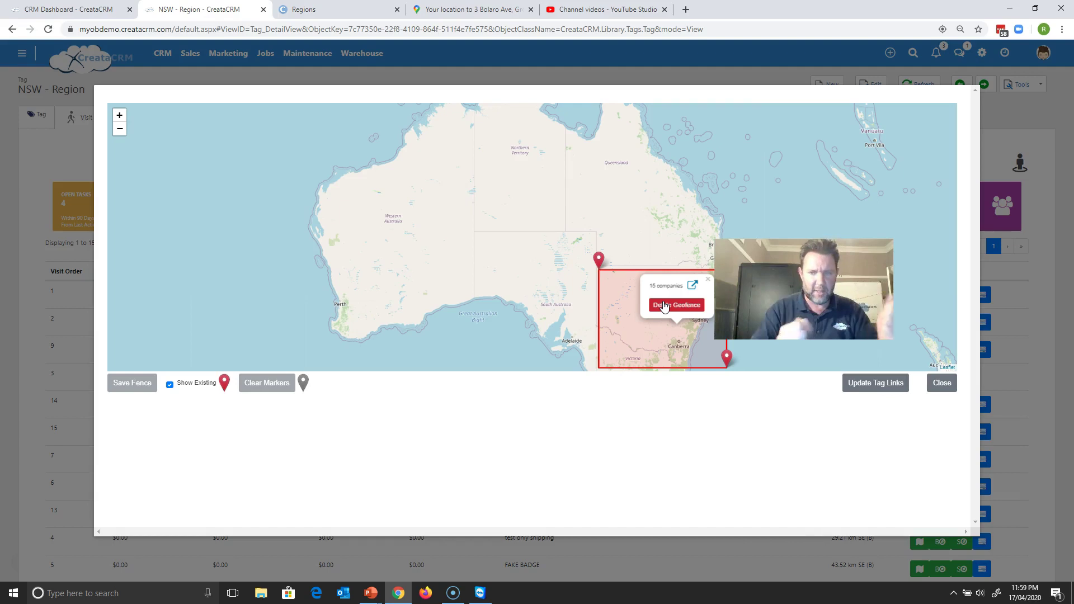
{"action": "left_click", "coordinate": [942, 383]}
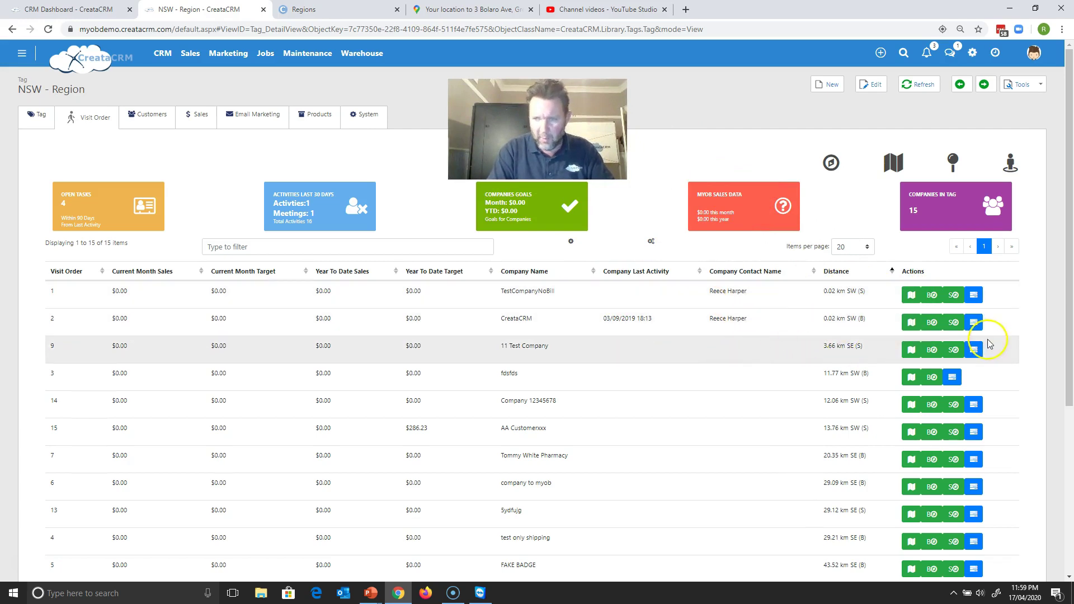
- Discard a new TestCompanyNoBill task, reopen NSW - Region from Regions, and map its addresses
{"action": "left_click", "coordinate": [974, 296]}
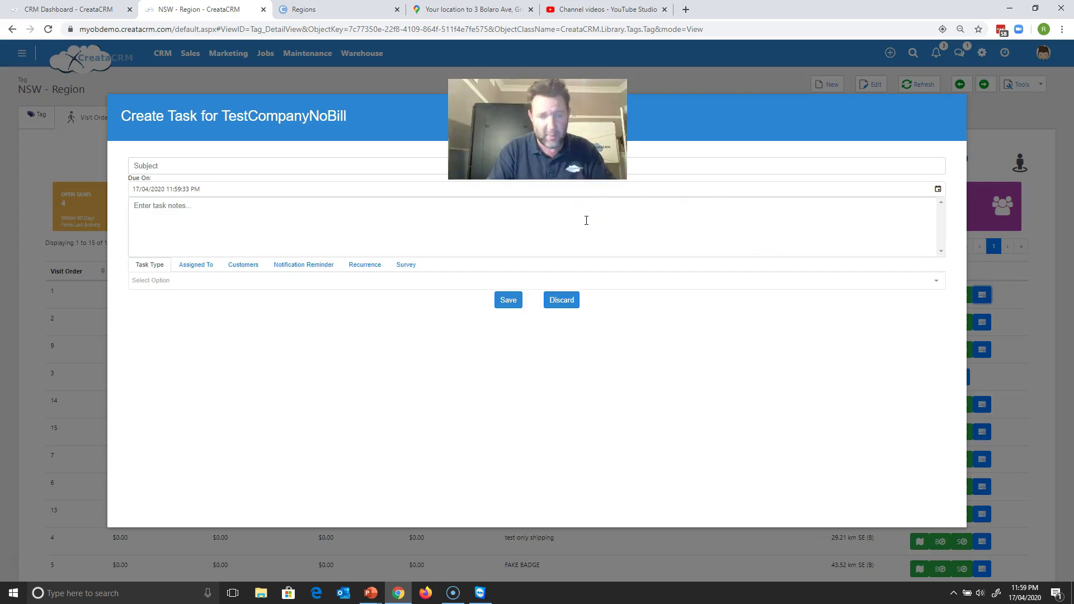
{"action": "left_click", "coordinate": [563, 300]}
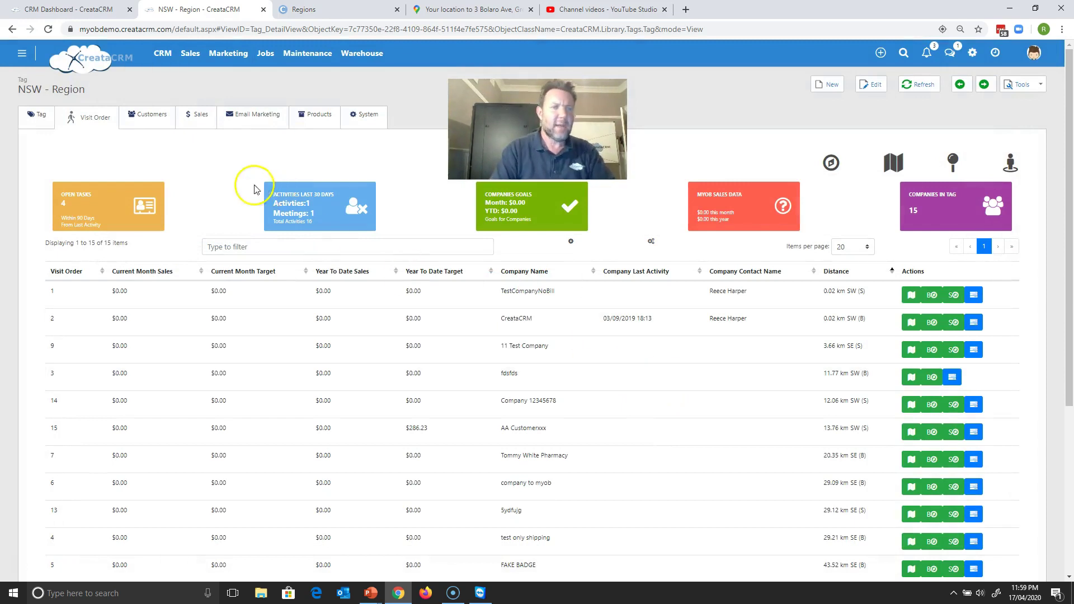
{"action": "left_click", "coordinate": [163, 58]}
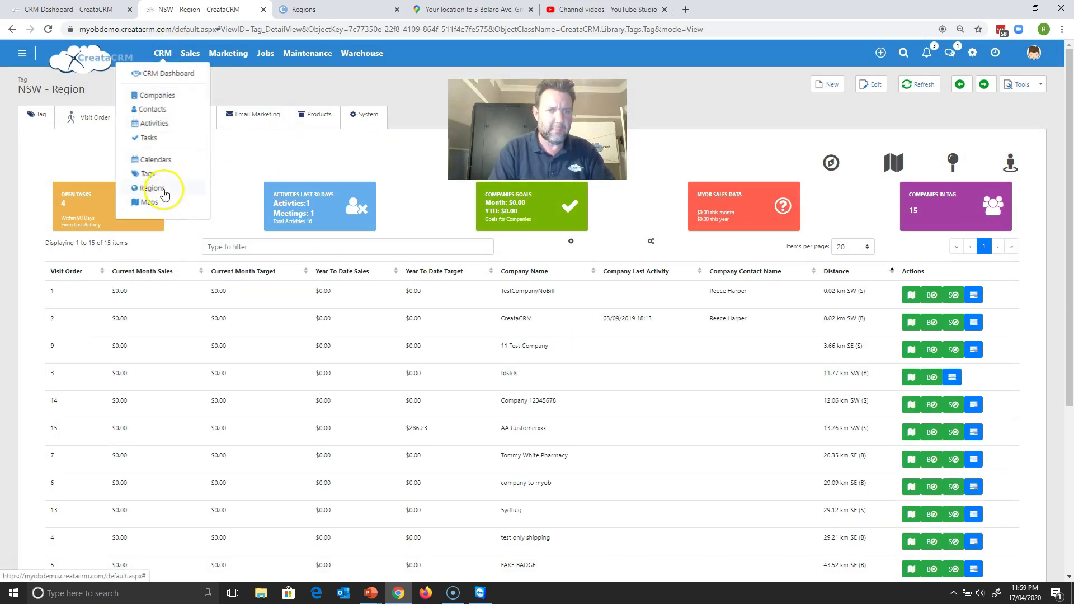
{"action": "left_click", "coordinate": [164, 192]}
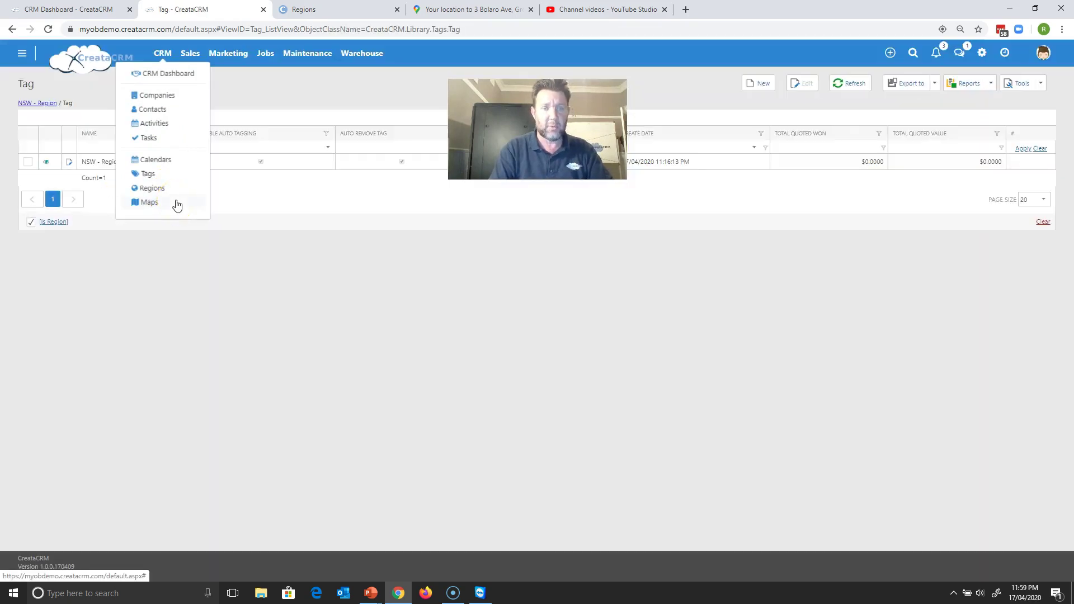
{"action": "left_click", "coordinate": [283, 164]}
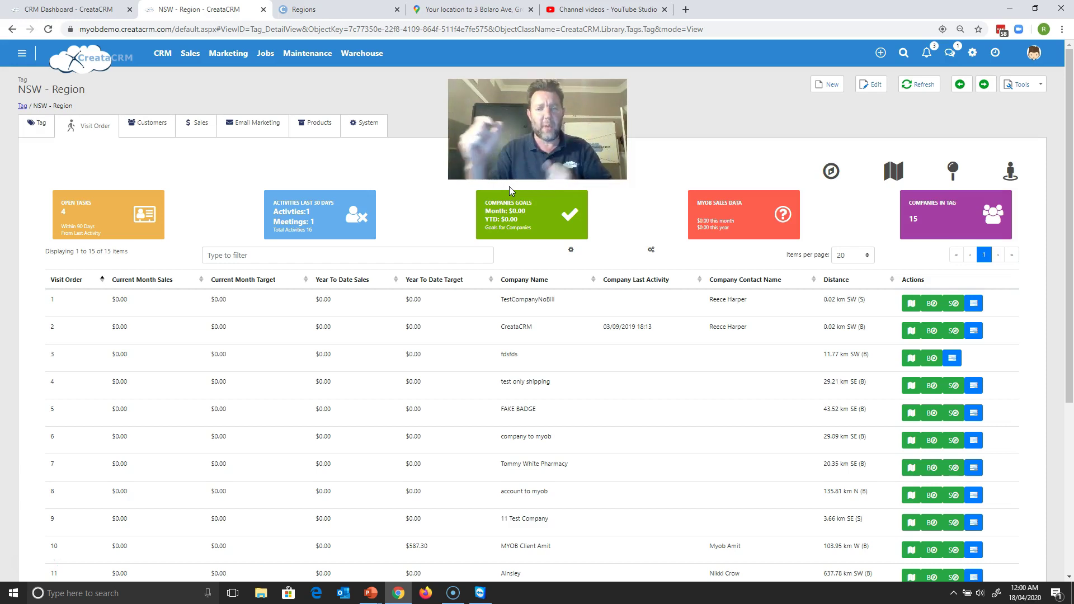
{"action": "left_click", "coordinate": [894, 172]}
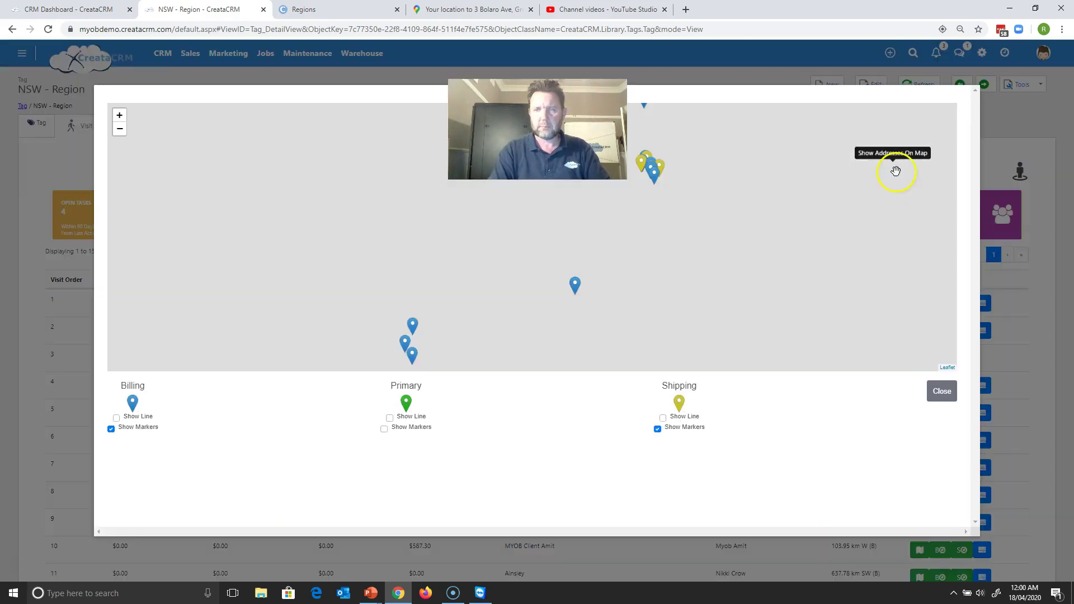
{"action": "left_click", "coordinate": [389, 418]}
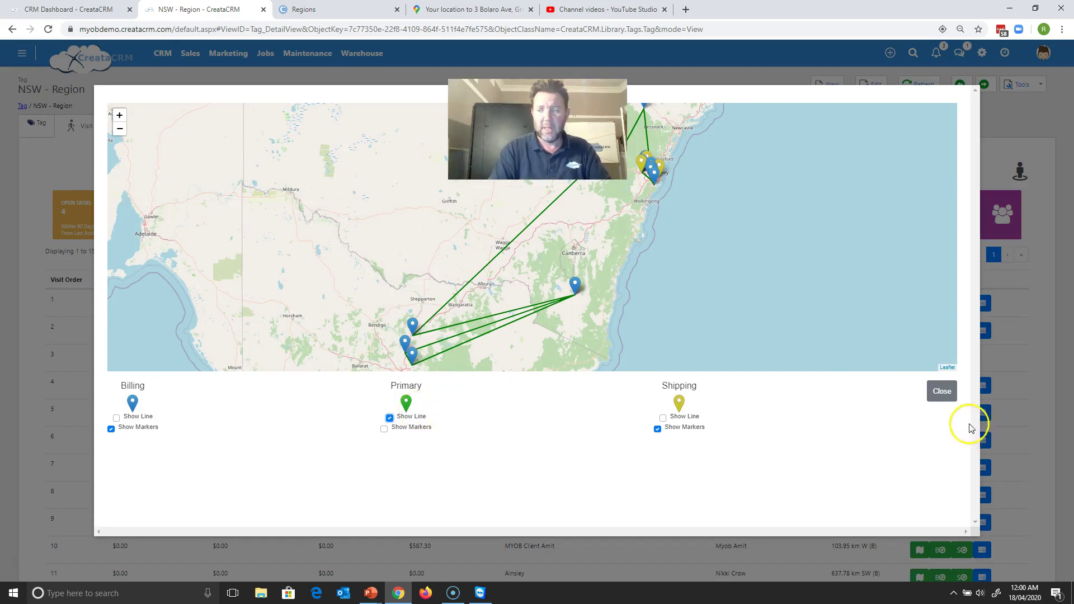
{"action": "left_click", "coordinate": [942, 392]}
{"action": "left_click", "coordinate": [312, 10]}
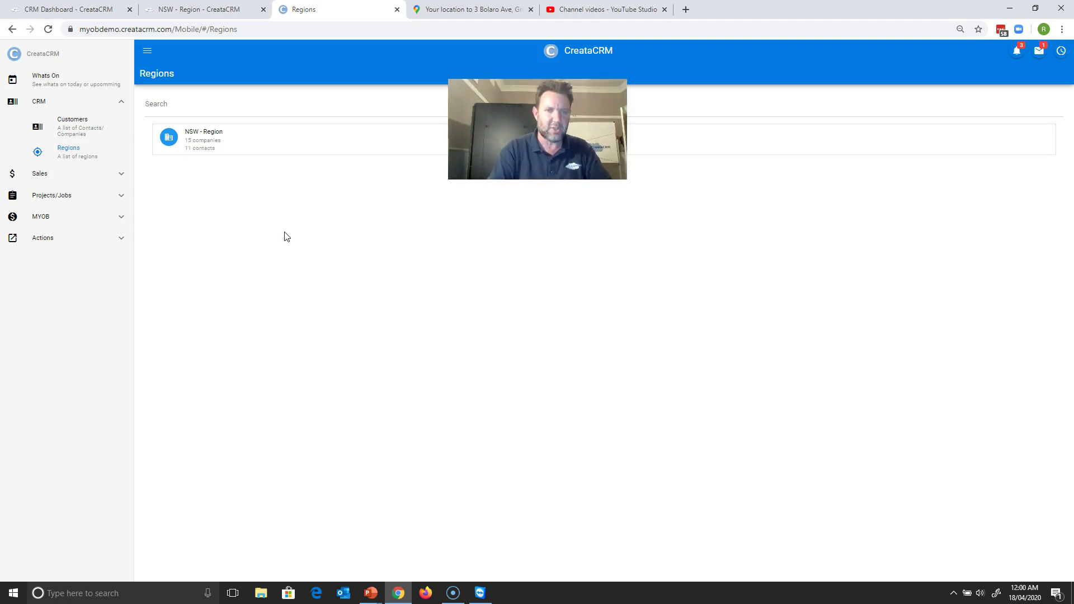
{"action": "left_click", "coordinate": [190, 16]}
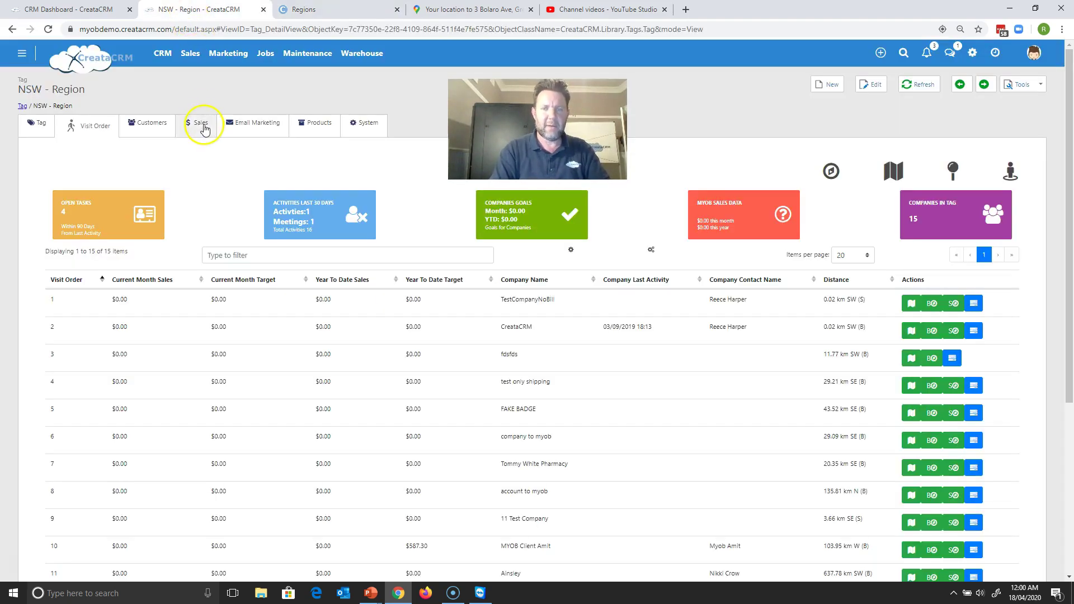